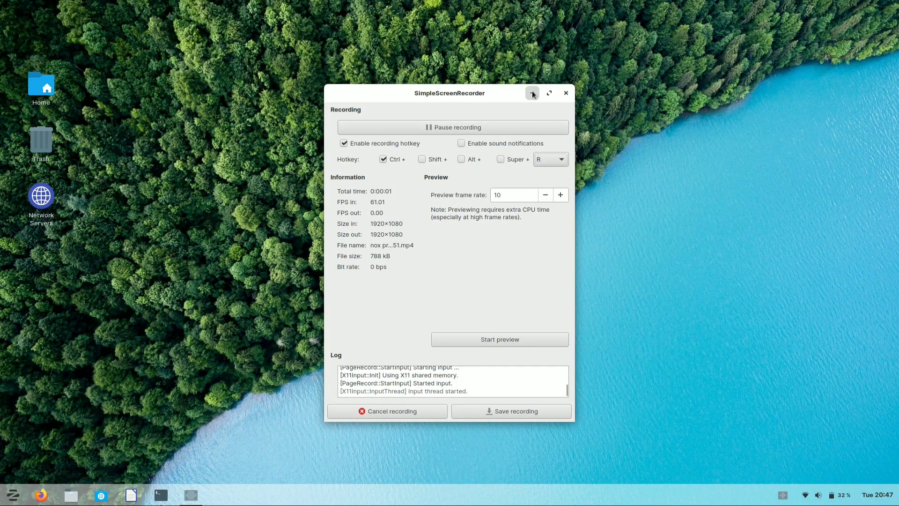
Step: Minimize the SimpleScreenRecorder window so recording continues with only the desktop visible
{"action": "left_click", "coordinate": [532, 93]}
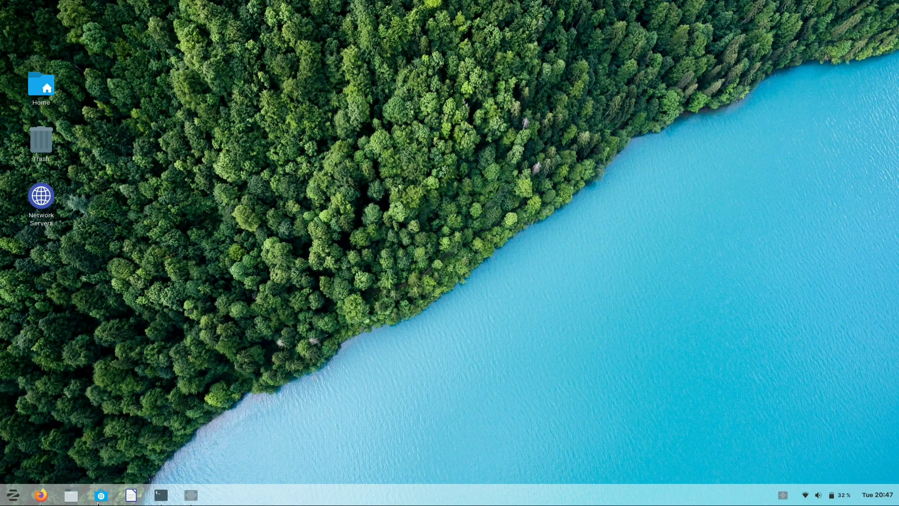
{"action": "mouse_move", "coordinate": [98, 502]}
{"action": "right_click", "coordinate": [328, 232]}
{"action": "left_click", "coordinate": [329, 235]}
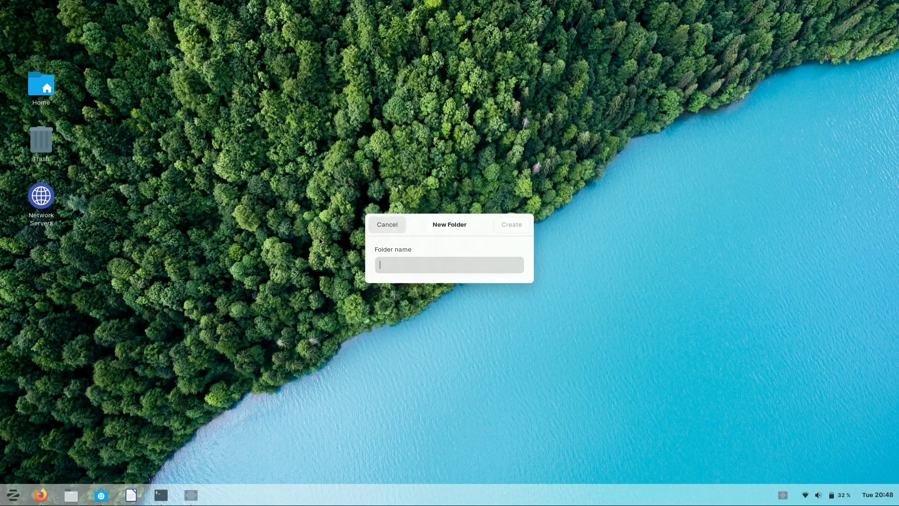
{"action": "left_click", "coordinate": [387, 225]}
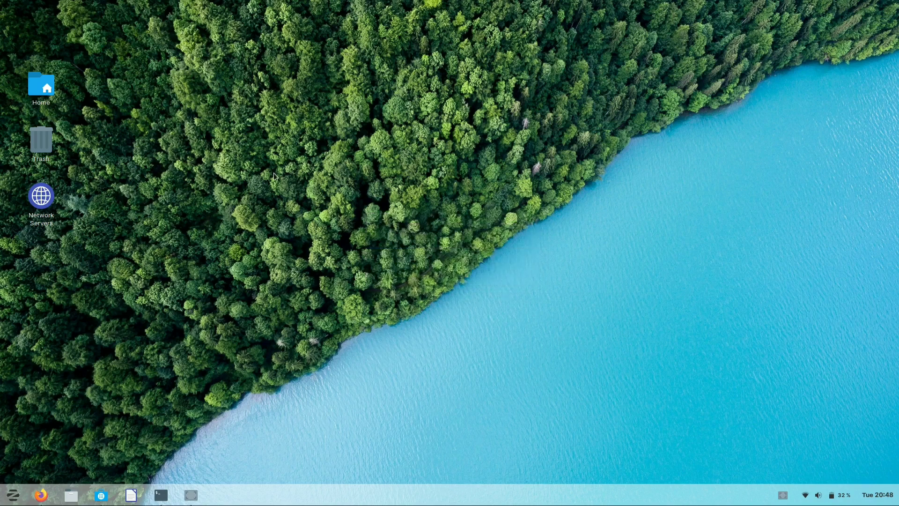
{"action": "right_click", "coordinate": [227, 161]}
{"action": "mouse_move", "coordinate": [258, 185]}
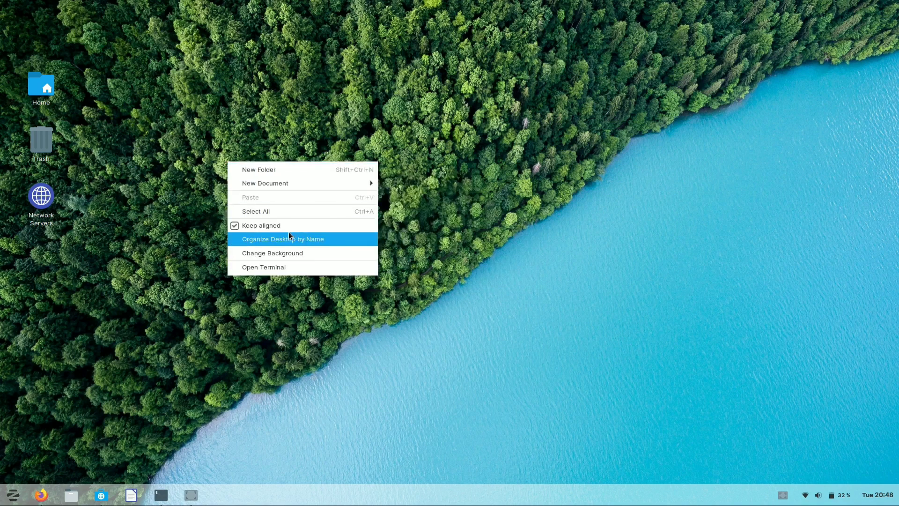
{"action": "left_click", "coordinate": [284, 295]}
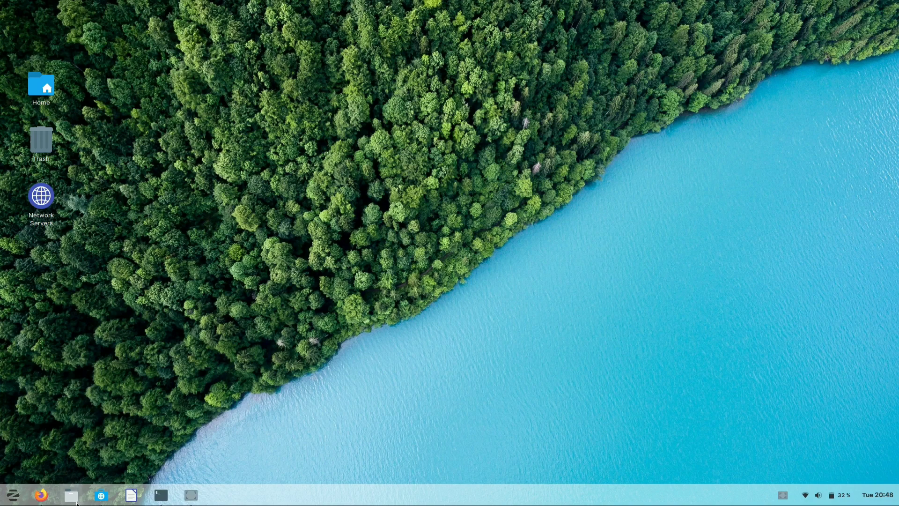
{"action": "left_click", "coordinate": [13, 496]}
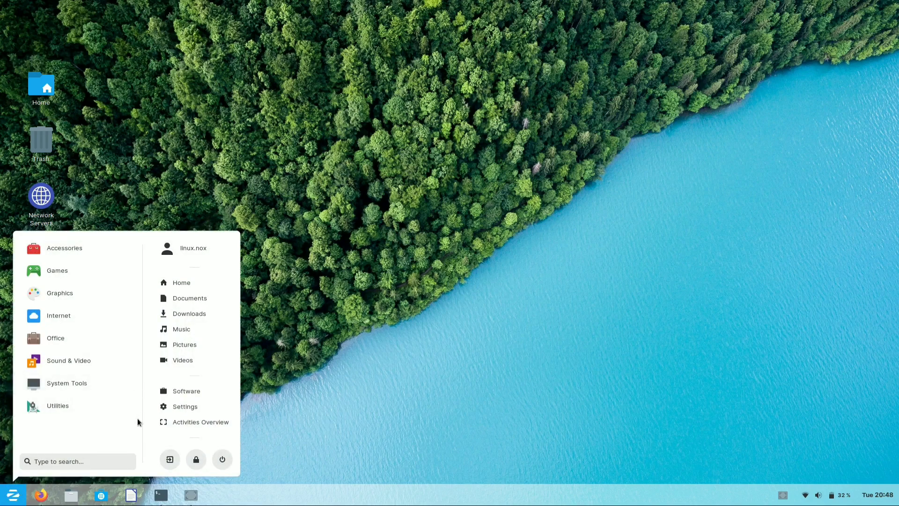
{"action": "left_click", "coordinate": [284, 414]}
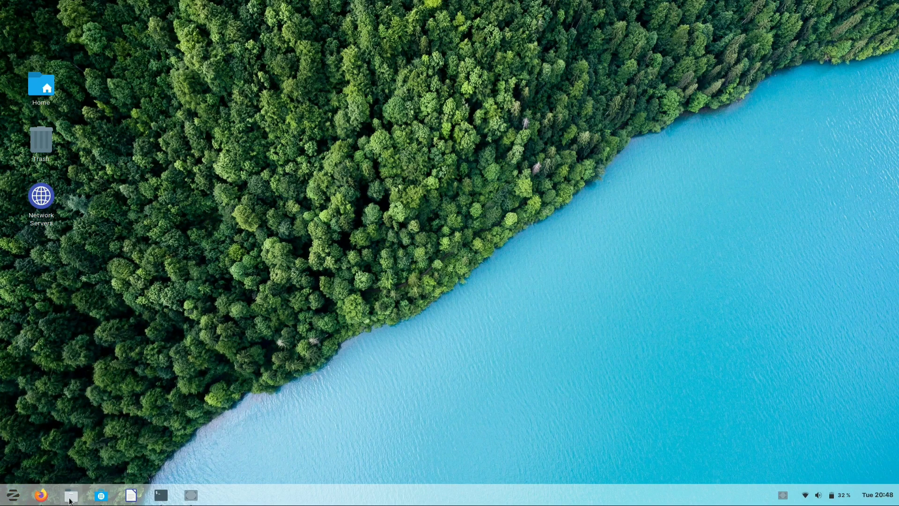
Step: Restore Firefox on the Zorin OS download page and scroll down to the Ultimate/Core/Lite/Education comparison table
{"action": "left_click", "coordinate": [47, 501]}
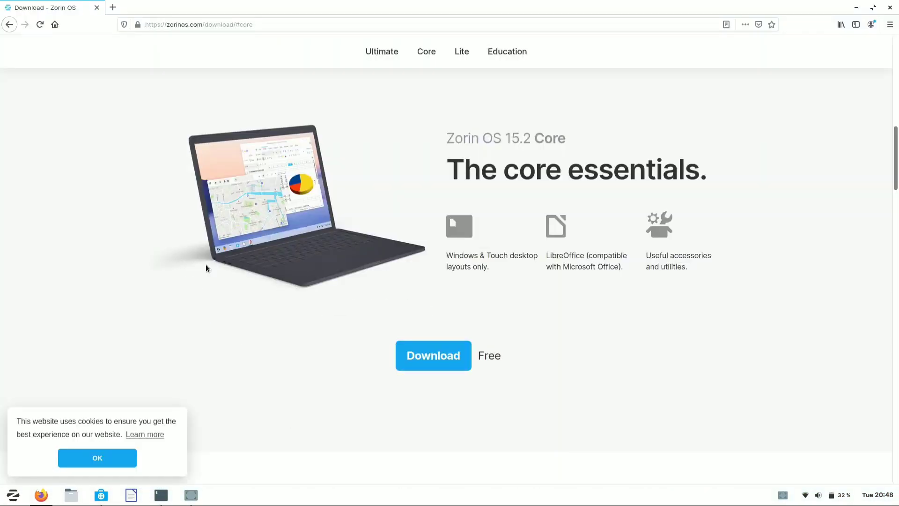
{"action": "scroll", "coordinate": [220, 253], "scroll_direction": "up", "scroll_amount": 10}
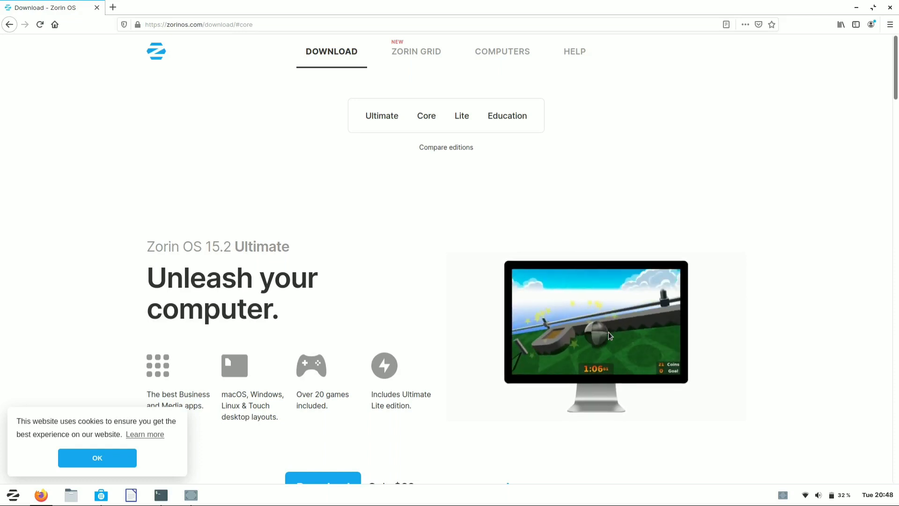
{"action": "scroll", "coordinate": [458, 383], "scroll_direction": "down", "scroll_amount": 2}
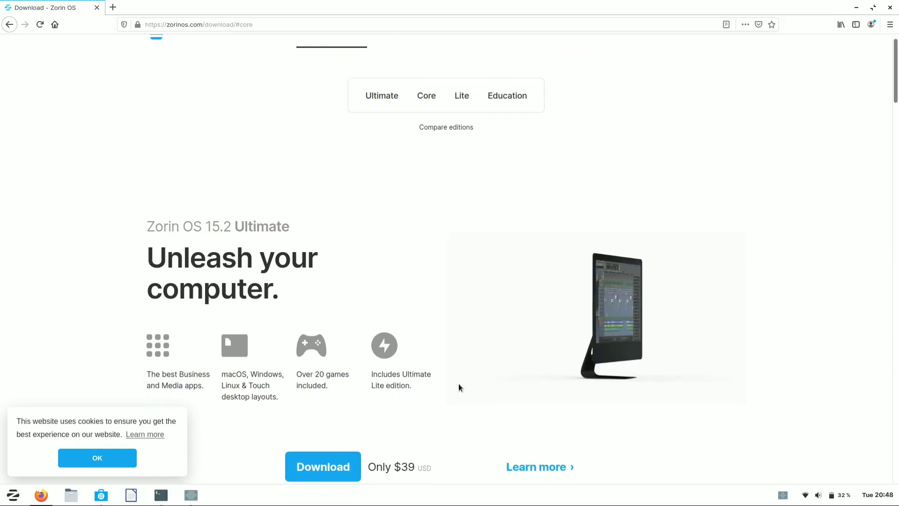
{"action": "scroll", "coordinate": [459, 387], "scroll_direction": "down", "scroll_amount": 3}
{"action": "scroll", "coordinate": [459, 387], "scroll_direction": "down", "scroll_amount": 2}
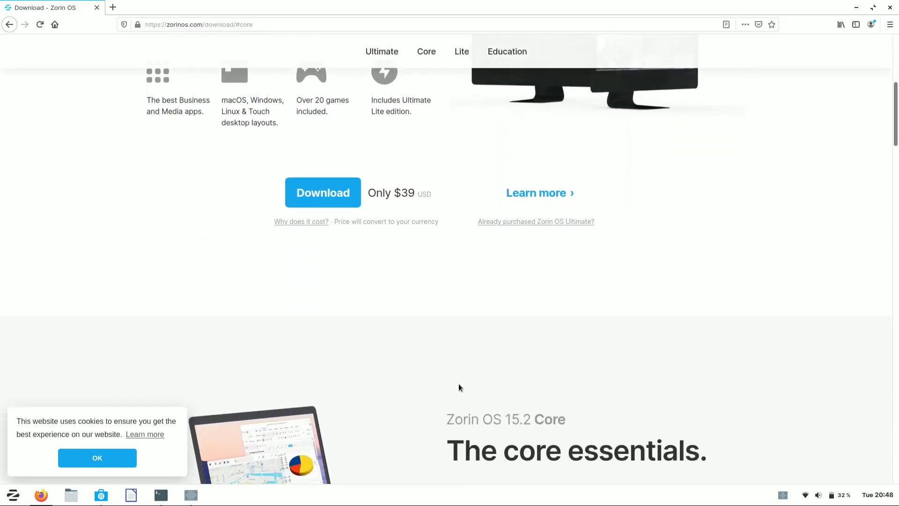
{"action": "scroll", "coordinate": [459, 386], "scroll_direction": "down", "scroll_amount": 1}
{"action": "scroll", "coordinate": [459, 387], "scroll_direction": "down", "scroll_amount": 3}
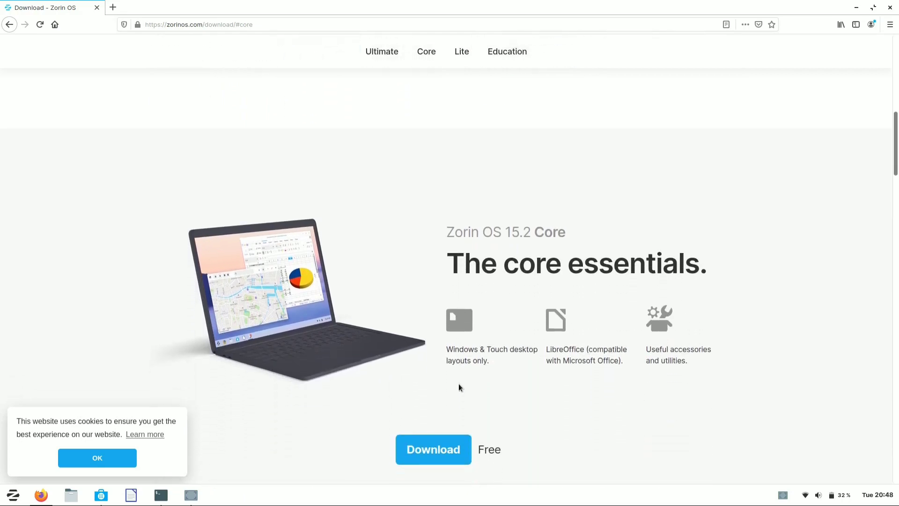
{"action": "scroll", "coordinate": [458, 387], "scroll_direction": "down", "scroll_amount": 5}
{"action": "scroll", "coordinate": [459, 386], "scroll_direction": "down", "scroll_amount": 7}
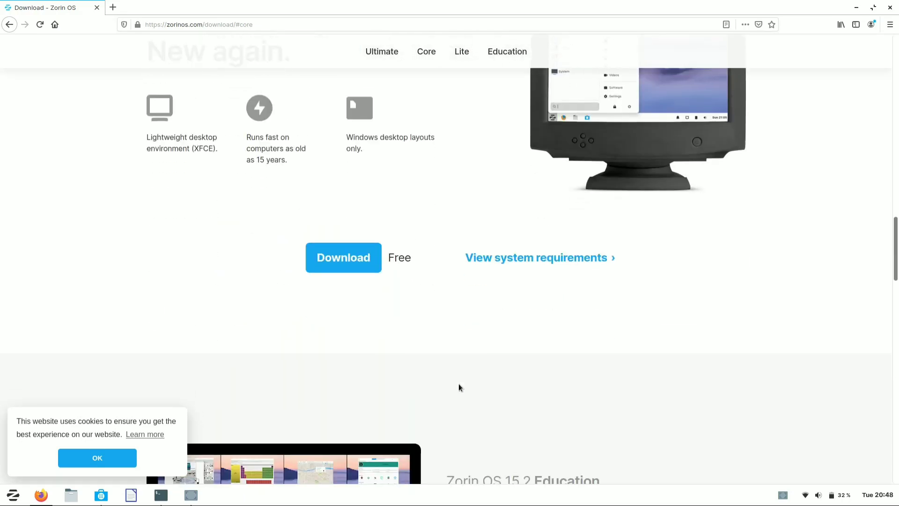
{"action": "scroll", "coordinate": [458, 387], "scroll_direction": "down", "scroll_amount": 5}
{"action": "scroll", "coordinate": [459, 387], "scroll_direction": "down", "scroll_amount": 6}
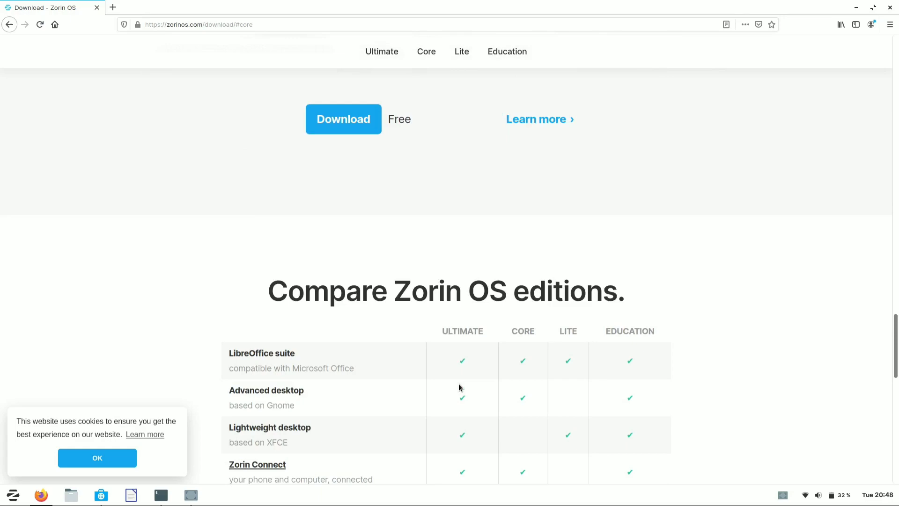
{"action": "scroll", "coordinate": [459, 386], "scroll_direction": "up", "scroll_amount": 1}
{"action": "scroll", "coordinate": [458, 387], "scroll_direction": "down", "scroll_amount": 3}
{"action": "scroll", "coordinate": [459, 385], "scroll_direction": "down", "scroll_amount": 3}
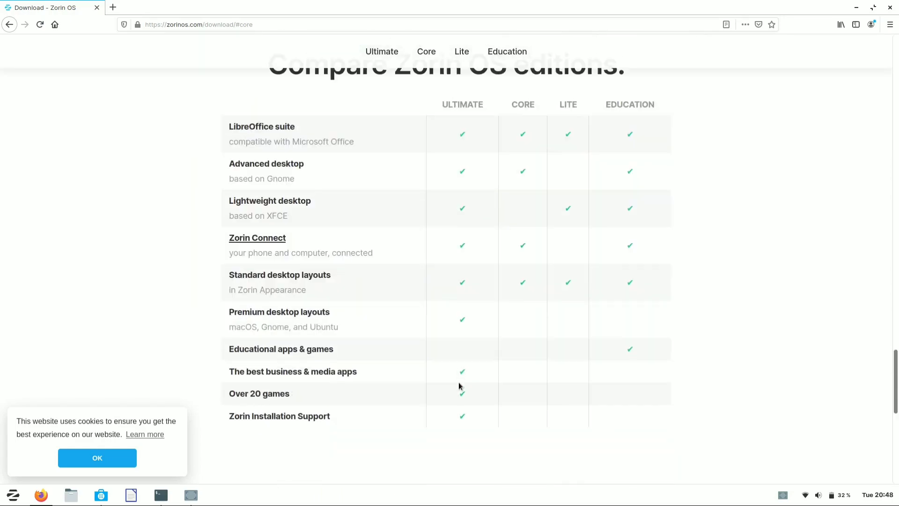
{"action": "scroll", "coordinate": [459, 385], "scroll_direction": "down", "scroll_amount": 2}
{"action": "scroll", "coordinate": [458, 384], "scroll_direction": "up", "scroll_amount": 2}
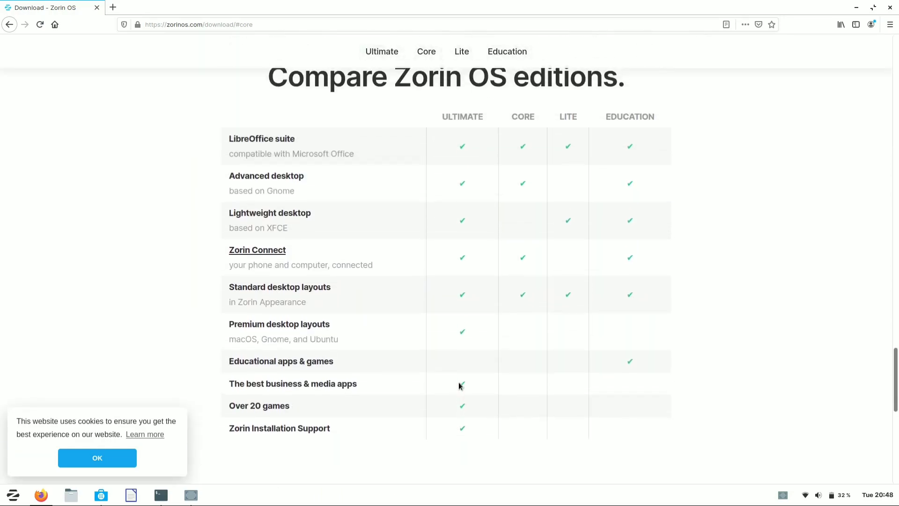
{"action": "scroll", "coordinate": [460, 384], "scroll_direction": "up", "scroll_amount": 1}
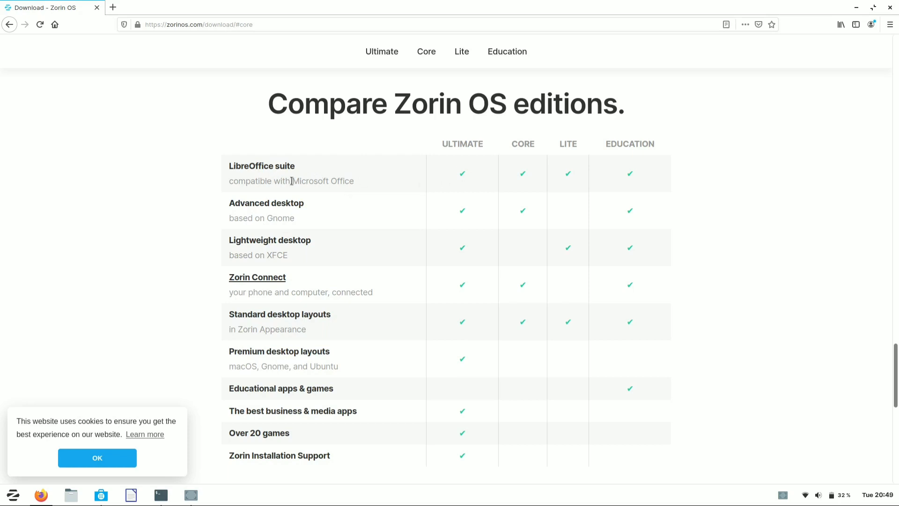
{"action": "left_click_drag", "start_coordinate": [291, 181], "coordinate": [365, 181]}
{"action": "left_click", "coordinate": [200, 187]}
{"action": "scroll", "coordinate": [627, 256], "scroll_direction": "down", "scroll_amount": 6}
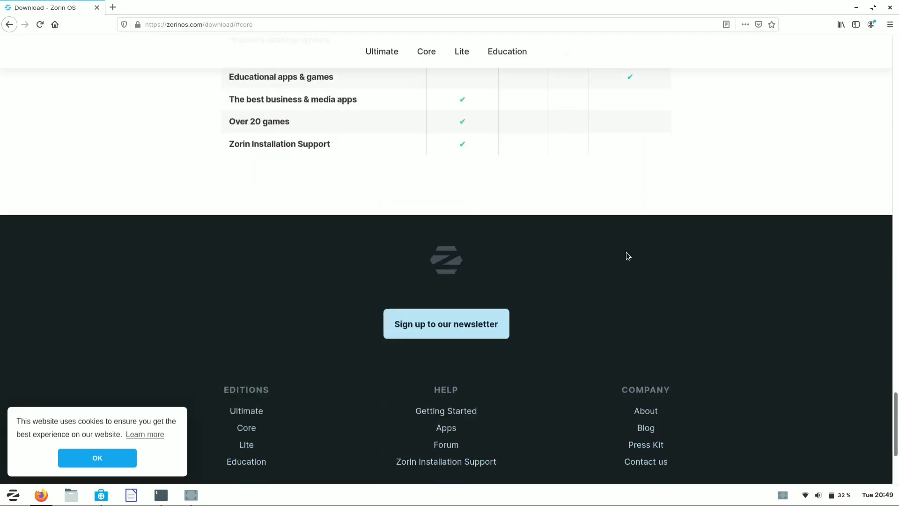
{"action": "scroll", "coordinate": [628, 255], "scroll_direction": "up", "scroll_amount": 3}
{"action": "scroll", "coordinate": [626, 256], "scroll_direction": "up", "scroll_amount": 3}
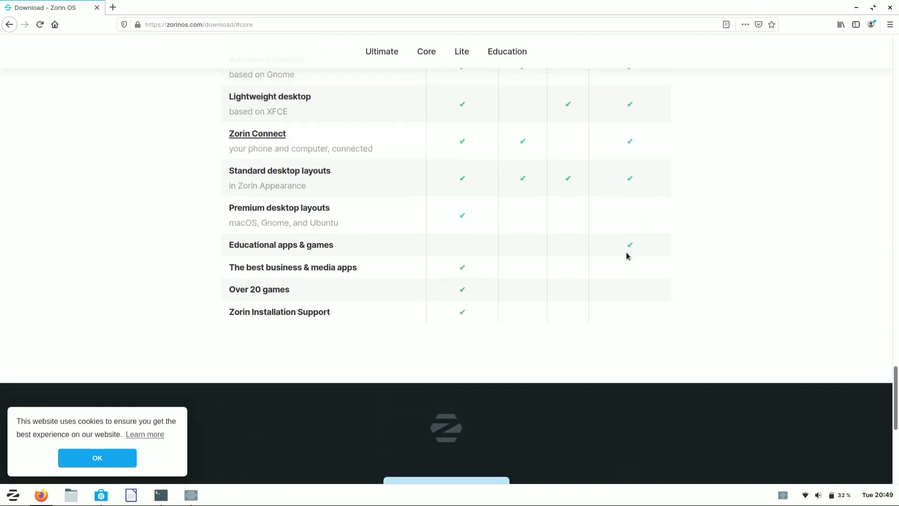
{"action": "scroll", "coordinate": [512, 193], "scroll_direction": "up", "scroll_amount": 3}
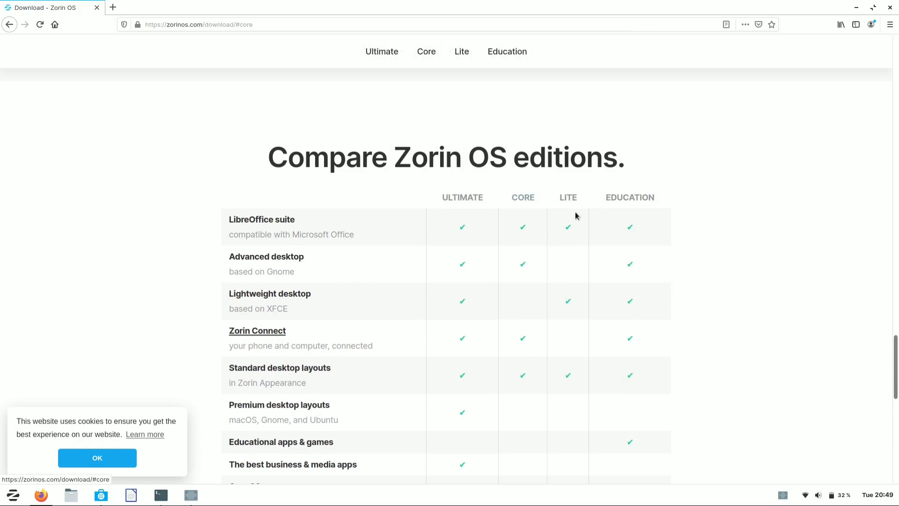
{"action": "scroll", "coordinate": [607, 235], "scroll_direction": "down", "scroll_amount": 2}
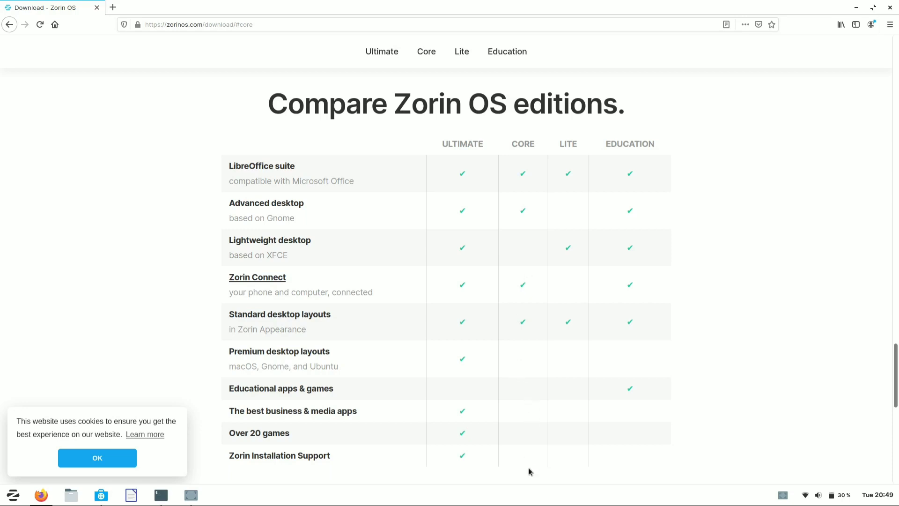
Step: Scroll back up to the Zorin OS 15.2 Ultimate section of the download page
{"action": "scroll", "coordinate": [664, 389], "scroll_direction": "up", "scroll_amount": 8}
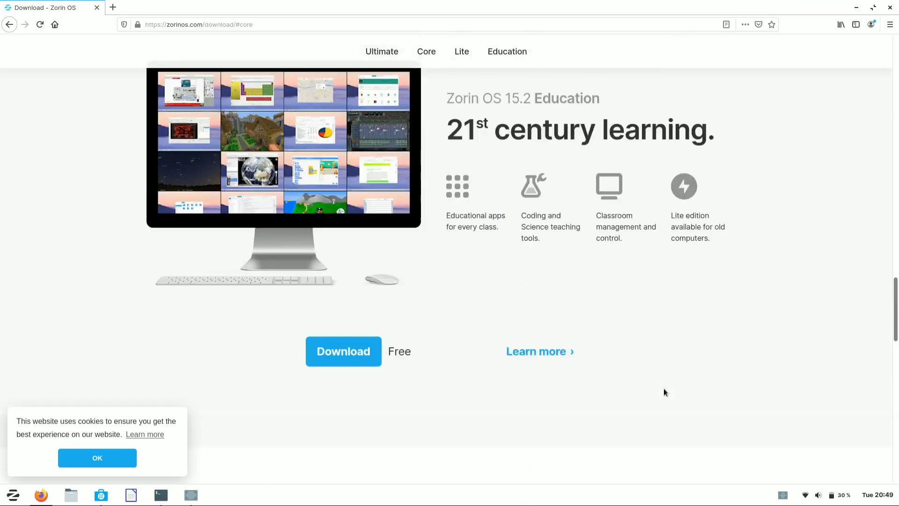
{"action": "scroll", "coordinate": [663, 388], "scroll_direction": "down", "scroll_amount": 6}
{"action": "scroll", "coordinate": [662, 391], "scroll_direction": "down", "scroll_amount": 5}
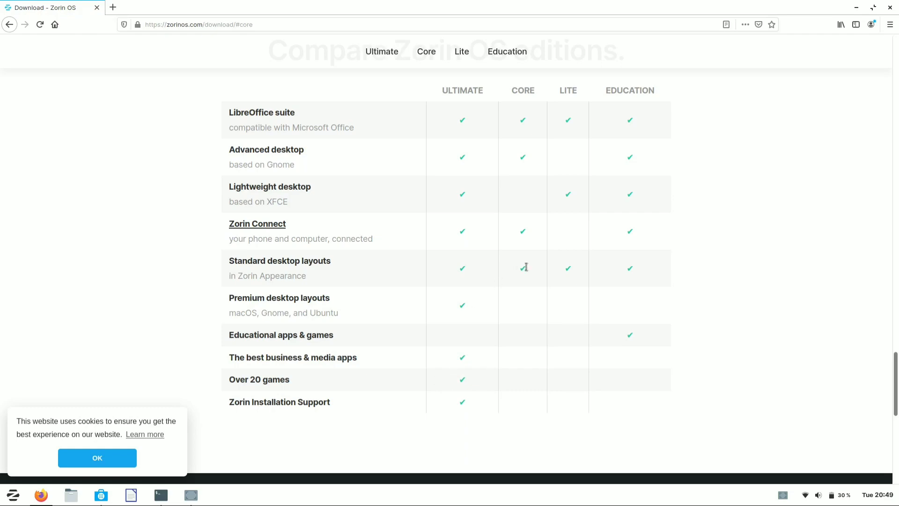
{"action": "scroll", "coordinate": [525, 267], "scroll_direction": "up", "scroll_amount": 15}
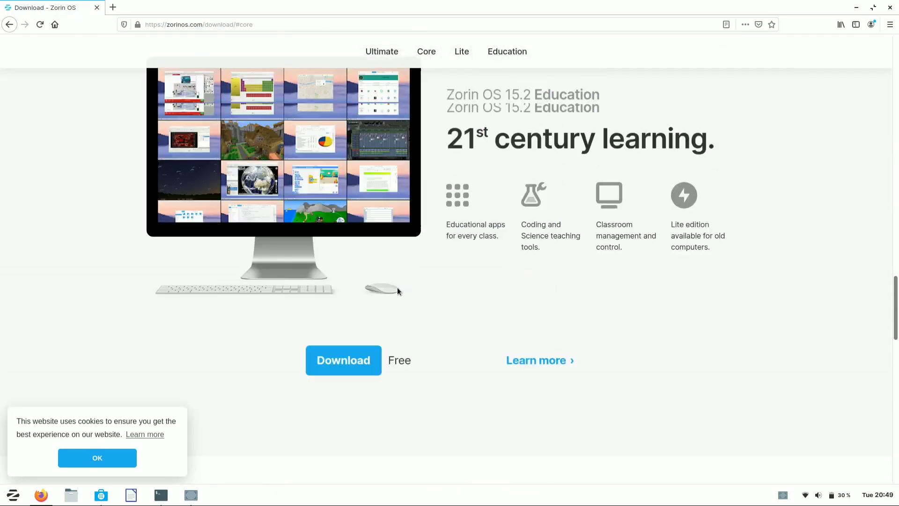
{"action": "scroll", "coordinate": [397, 288], "scroll_direction": "up", "scroll_amount": 3}
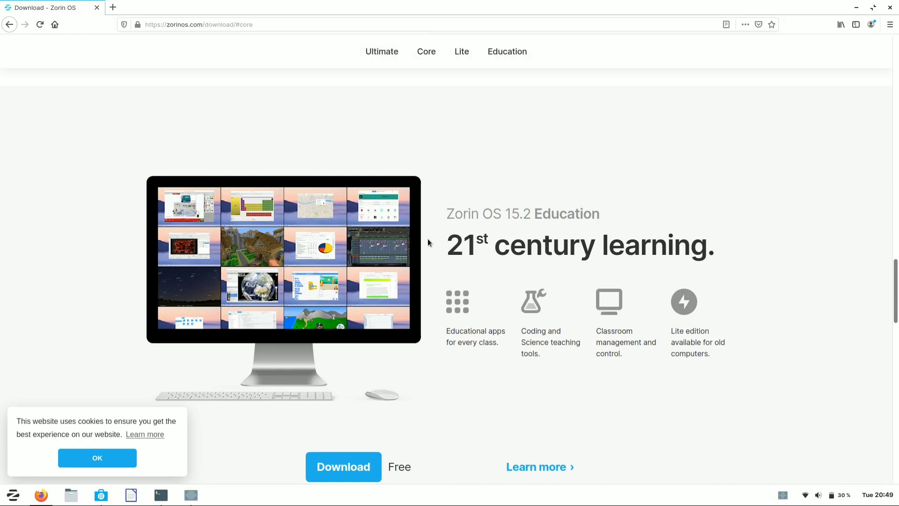
{"action": "scroll", "coordinate": [531, 240], "scroll_direction": "up", "scroll_amount": 2}
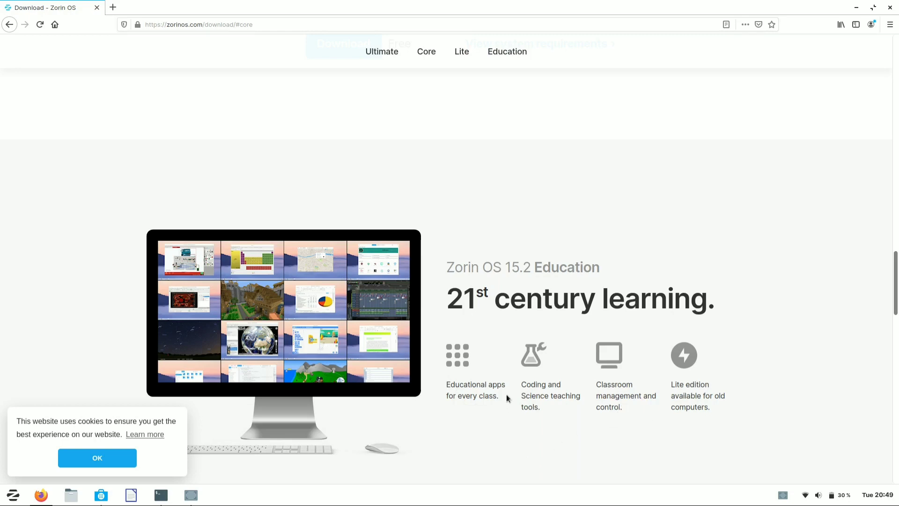
{"action": "scroll", "coordinate": [440, 370], "scroll_direction": "up", "scroll_amount": 8}
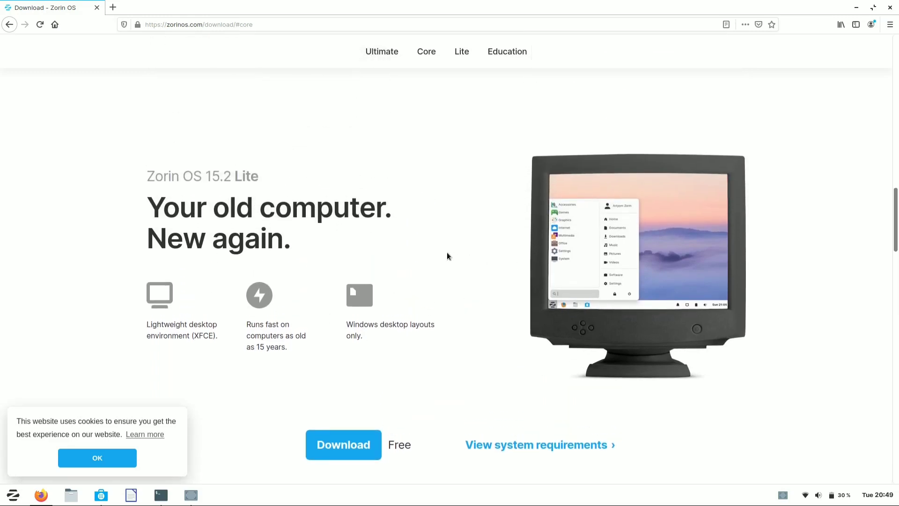
{"action": "scroll", "coordinate": [447, 255], "scroll_direction": "up", "scroll_amount": 10}
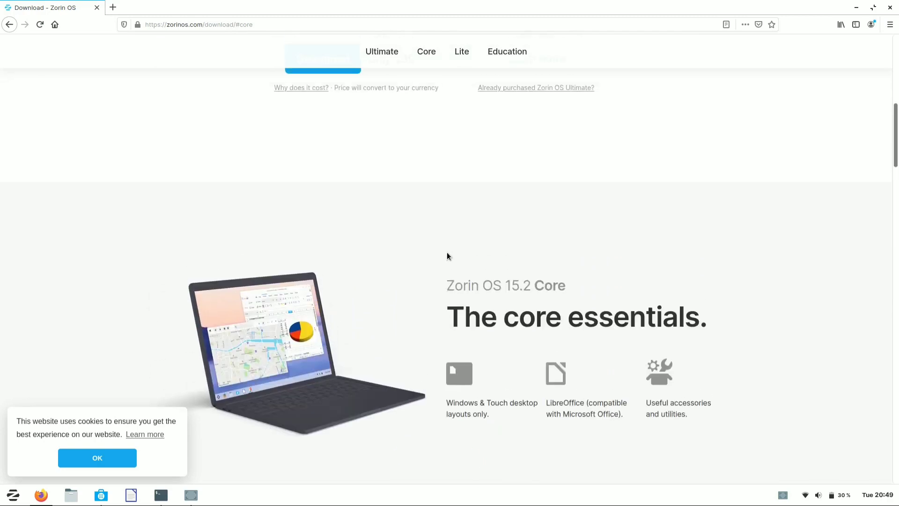
{"action": "scroll", "coordinate": [446, 256], "scroll_direction": "up", "scroll_amount": 2}
{"action": "scroll", "coordinate": [447, 256], "scroll_direction": "down", "scroll_amount": 6}
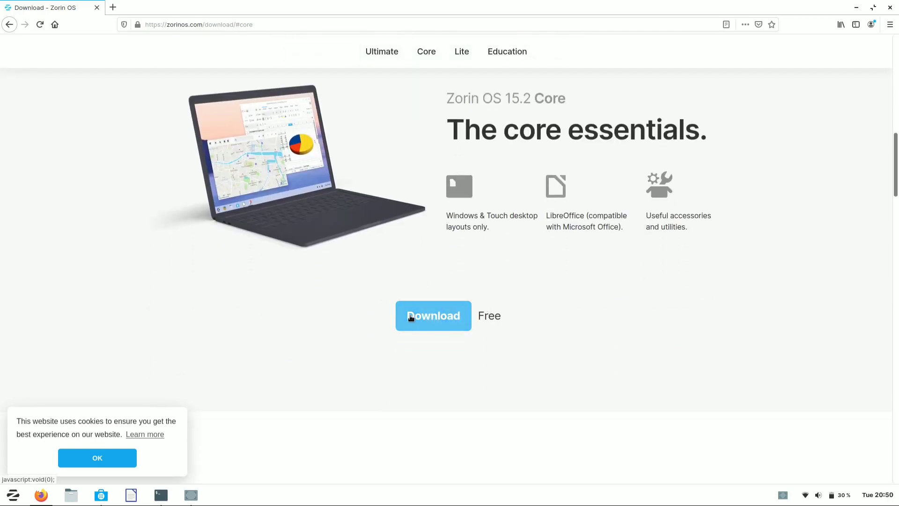
{"action": "scroll", "coordinate": [392, 283], "scroll_direction": "up", "scroll_amount": 14}
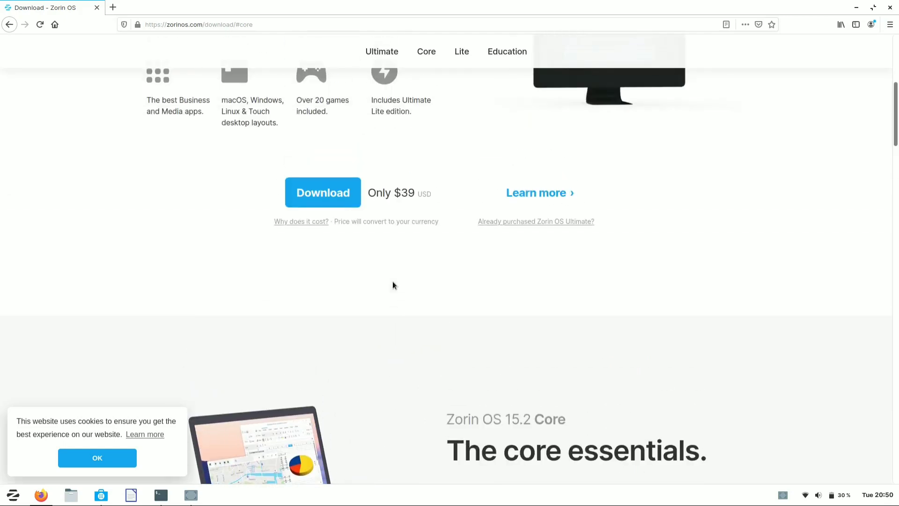
{"action": "scroll", "coordinate": [393, 281], "scroll_direction": "down", "scroll_amount": 3}
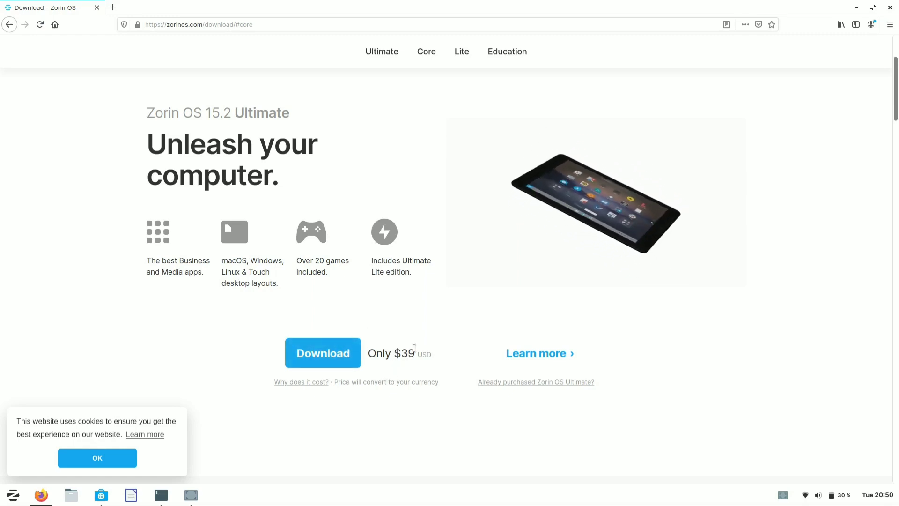
Step: Highlight the 'Only $39 USD' price line, deselect it, and minimize Firefox
{"action": "left_click_drag", "start_coordinate": [433, 358], "coordinate": [367, 352]}
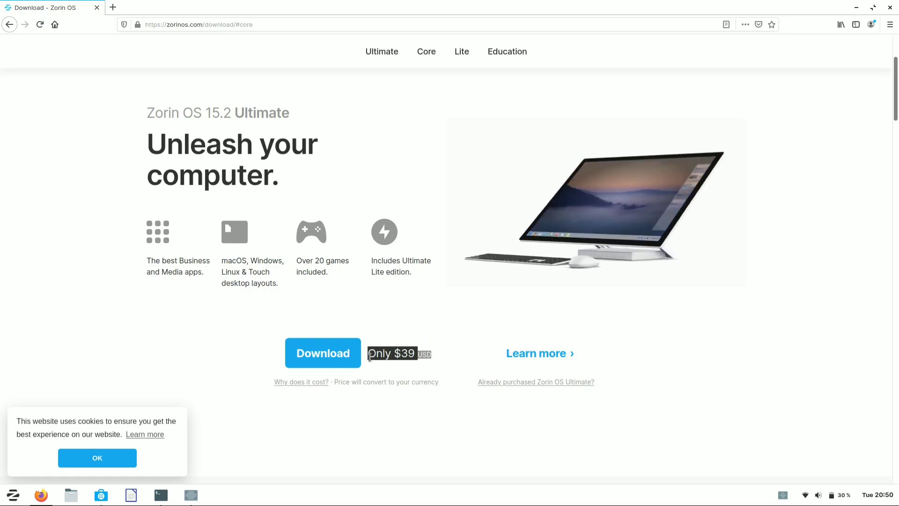
{"action": "left_click", "coordinate": [494, 347]}
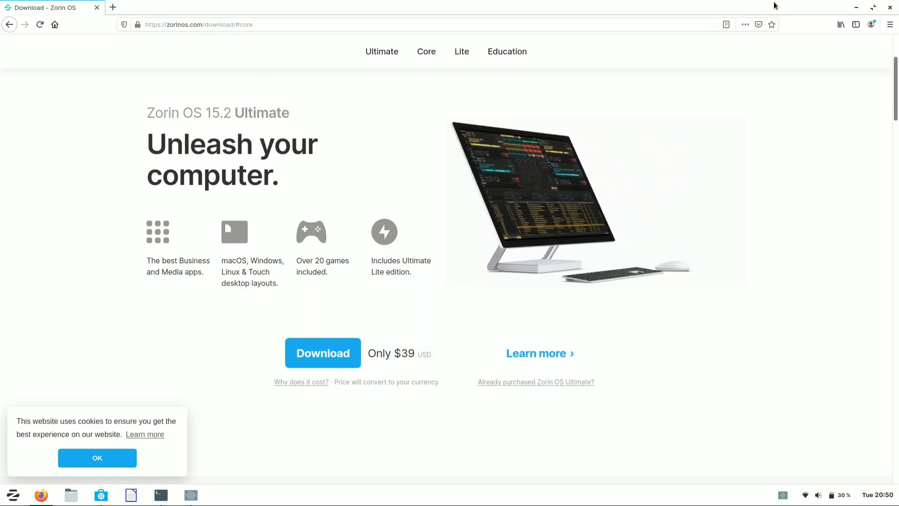
{"action": "left_click", "coordinate": [856, 8]}
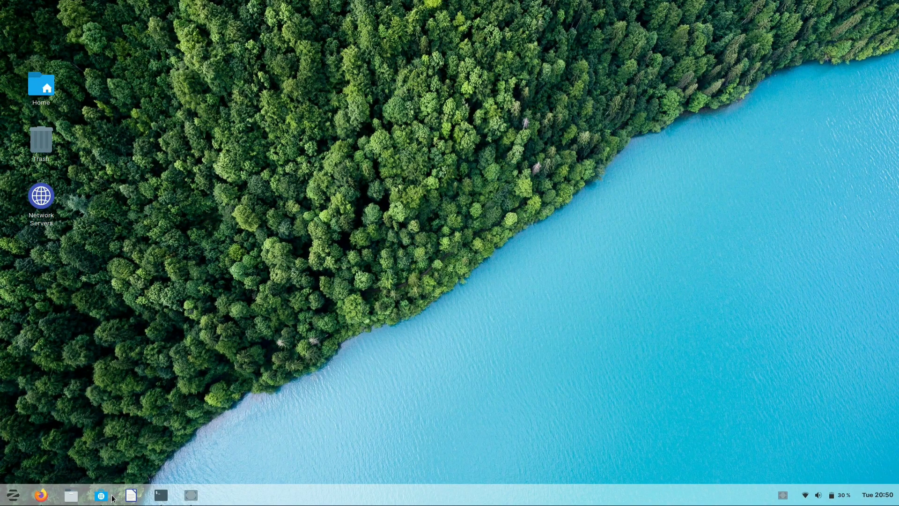
Step: Restore Zorin Software, glance at the deepin-music details, and return to the top of the All overview
{"action": "mouse_move", "coordinate": [109, 498]}
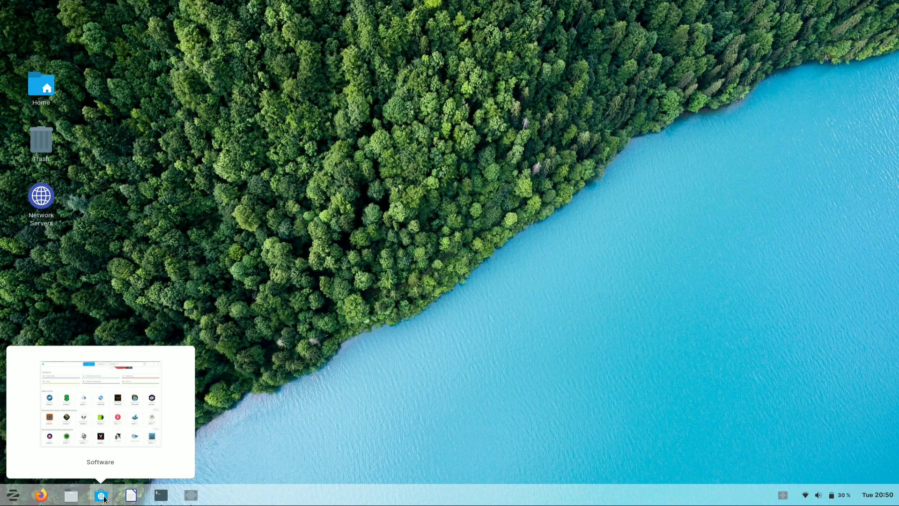
{"action": "left_click", "coordinate": [104, 499]}
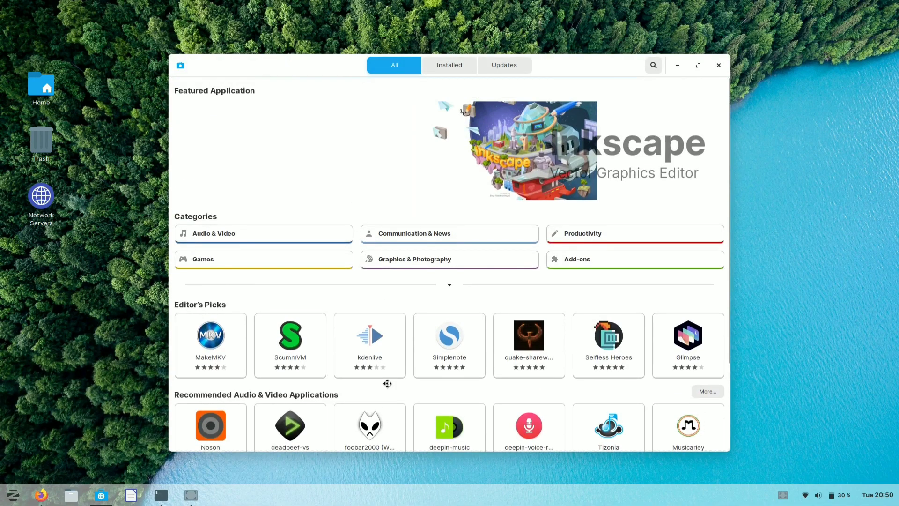
{"action": "left_click", "coordinate": [439, 315]}
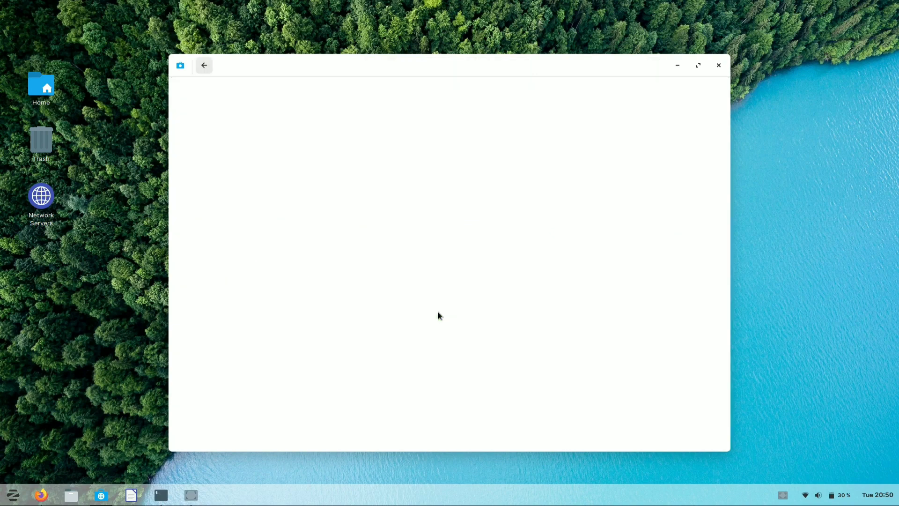
{"action": "left_click", "coordinate": [205, 69]}
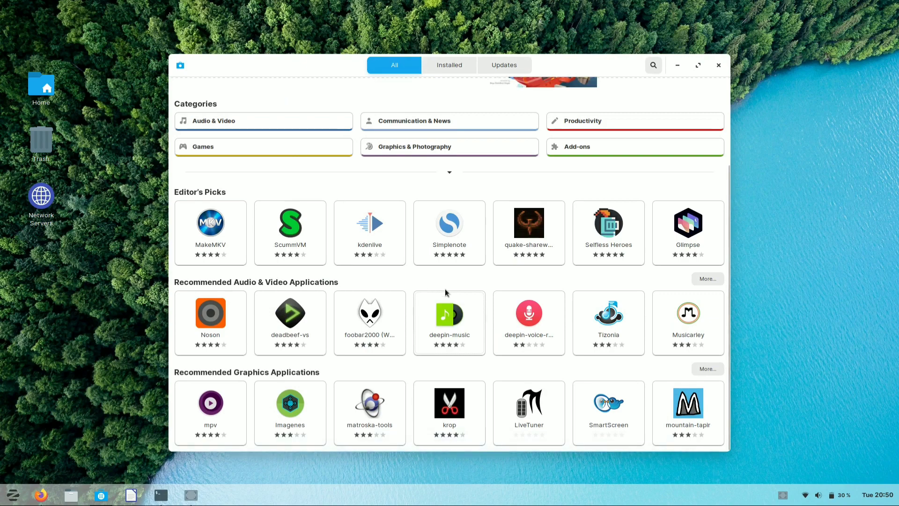
{"action": "scroll", "coordinate": [468, 292], "scroll_direction": "up", "scroll_amount": 3}
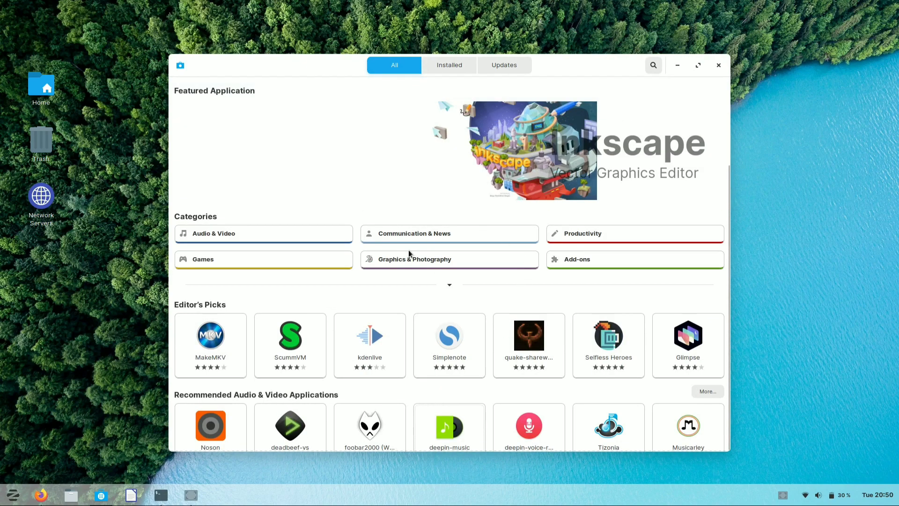
Step: Open Add-ons and browse Hardware Drivers and Fonts, viewing the Lohit Telugu font details
{"action": "left_click", "coordinate": [588, 258]}
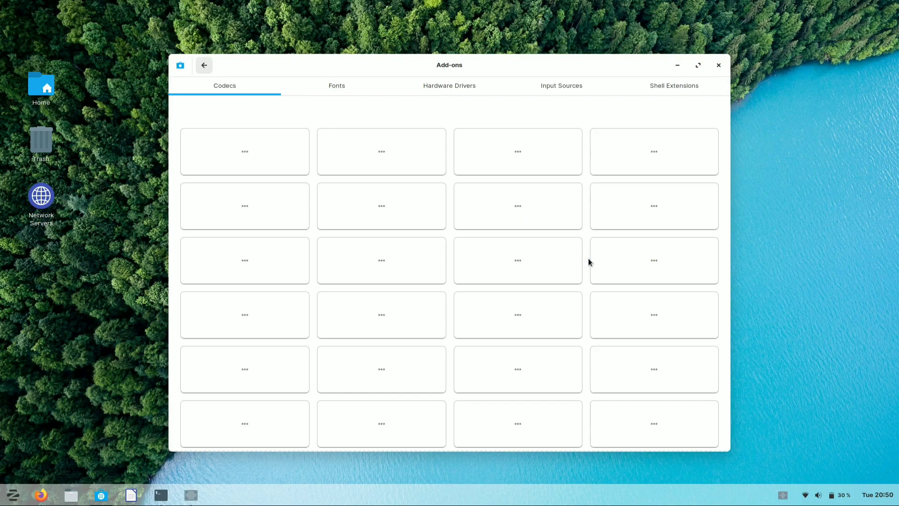
{"action": "left_click", "coordinate": [334, 92]}
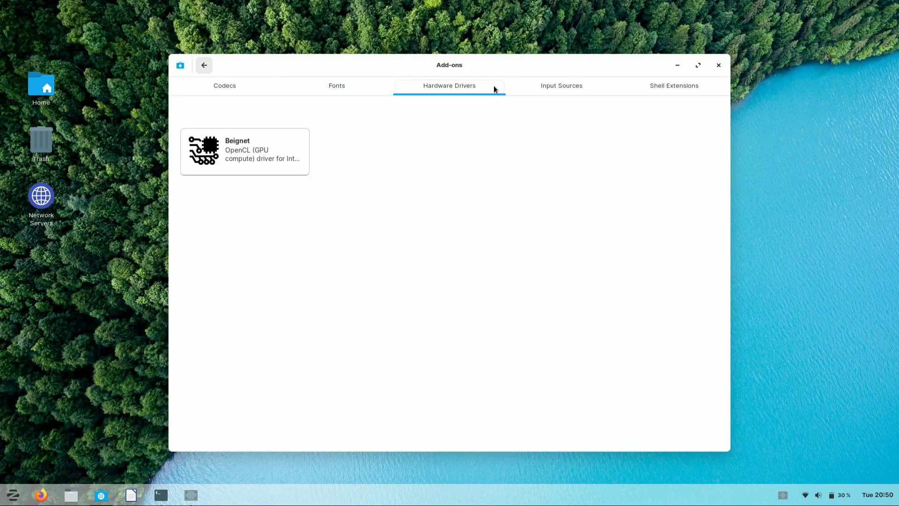
{"action": "left_click", "coordinate": [355, 87]}
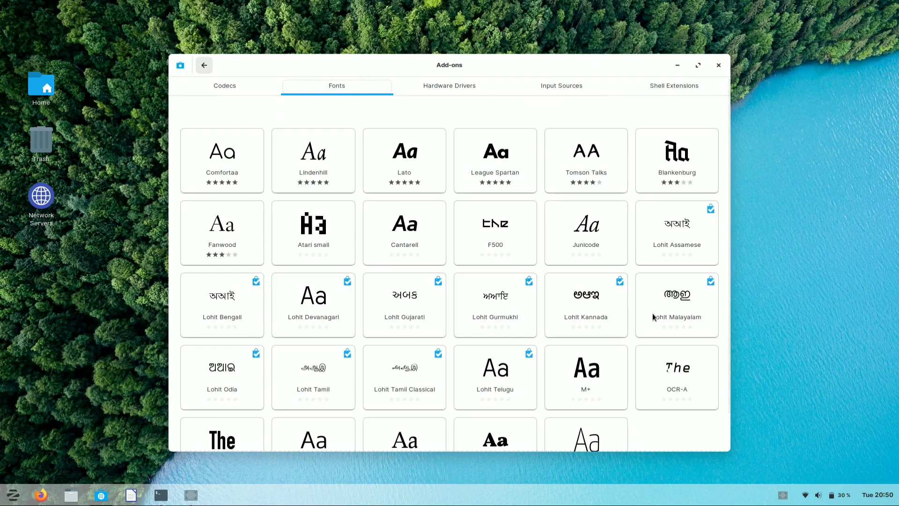
{"action": "left_click", "coordinate": [515, 358]}
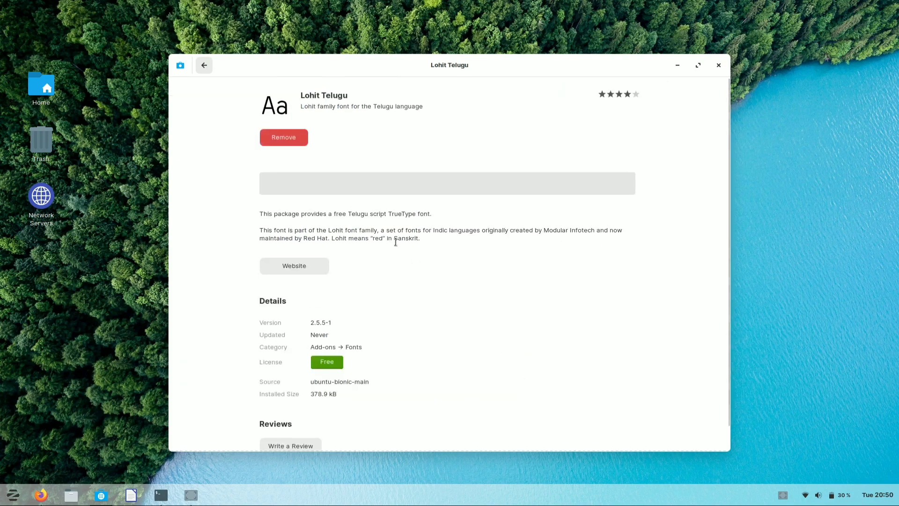
{"action": "left_click", "coordinate": [205, 66]}
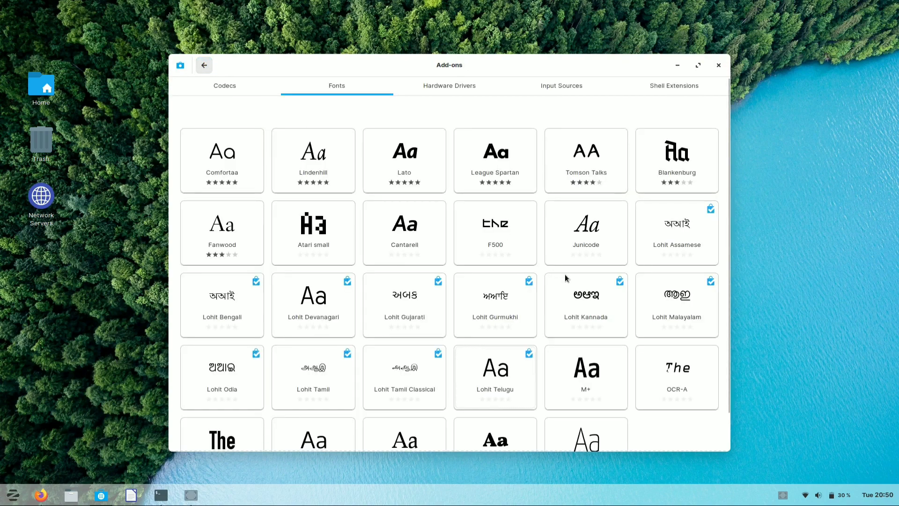
Step: Switch through the Hardware Drivers, Input Sources and Shell Extensions add-on tabs
{"action": "left_click", "coordinate": [445, 89]}
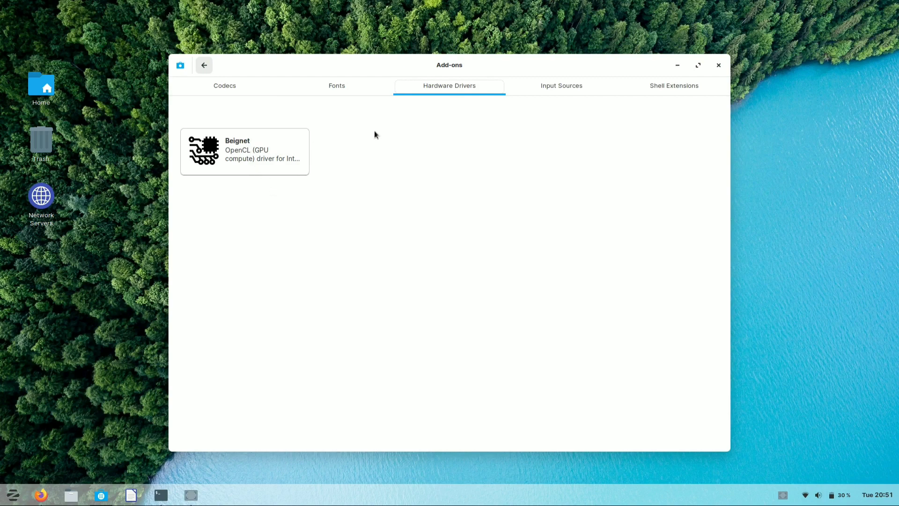
{"action": "left_click", "coordinate": [560, 86]}
{"action": "left_click", "coordinate": [658, 85]}
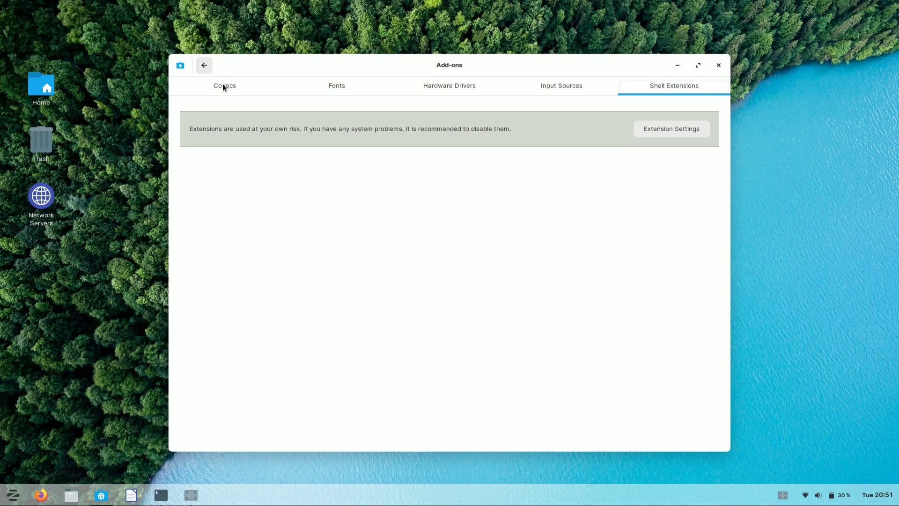
Step: Return to the store overview in a maximized window, briefly viewing the featured Inkscape page
{"action": "key", "text": "alt+Left"}
{"action": "double_click", "coordinate": [302, 80]}
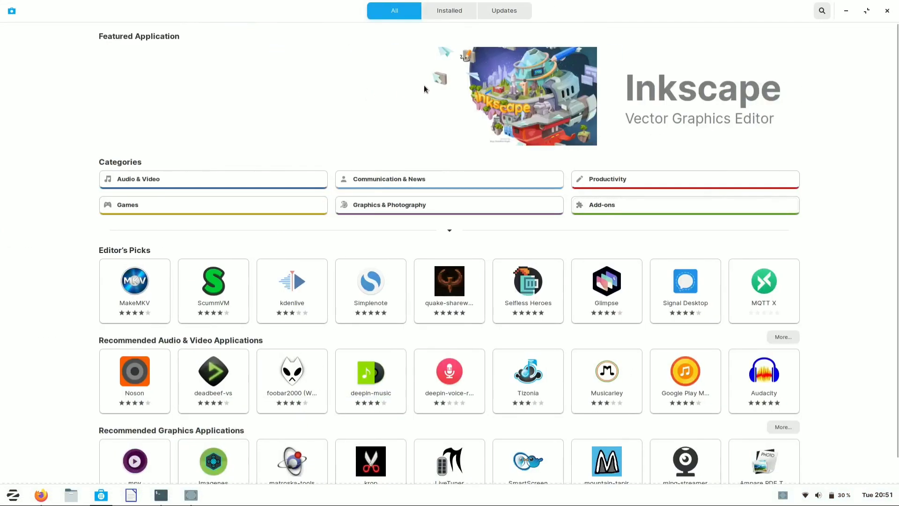
{"action": "double_click", "coordinate": [627, 6]}
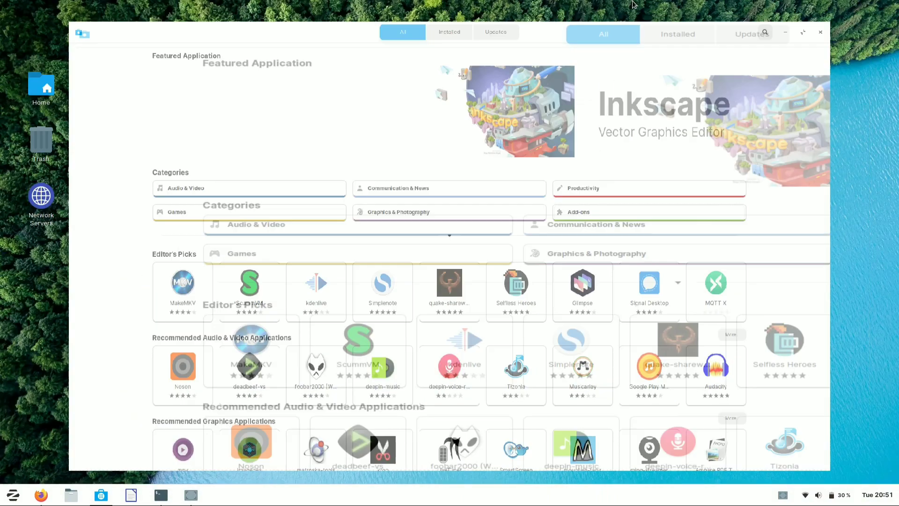
{"action": "double_click", "coordinate": [571, 63]}
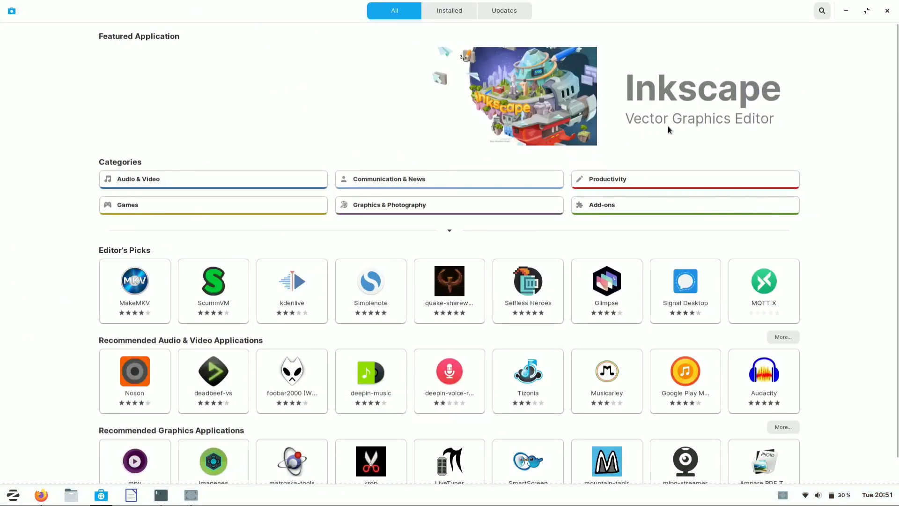
{"action": "left_click", "coordinate": [555, 113]}
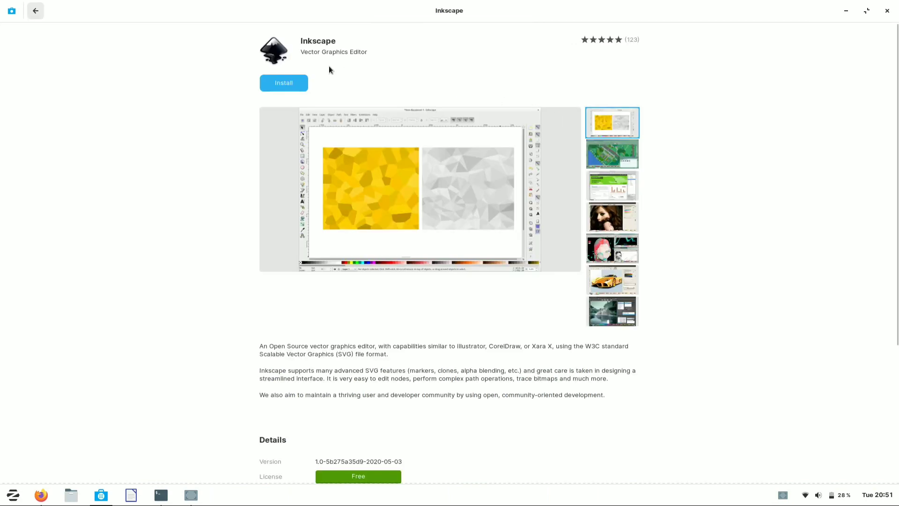
{"action": "left_click", "coordinate": [36, 11]}
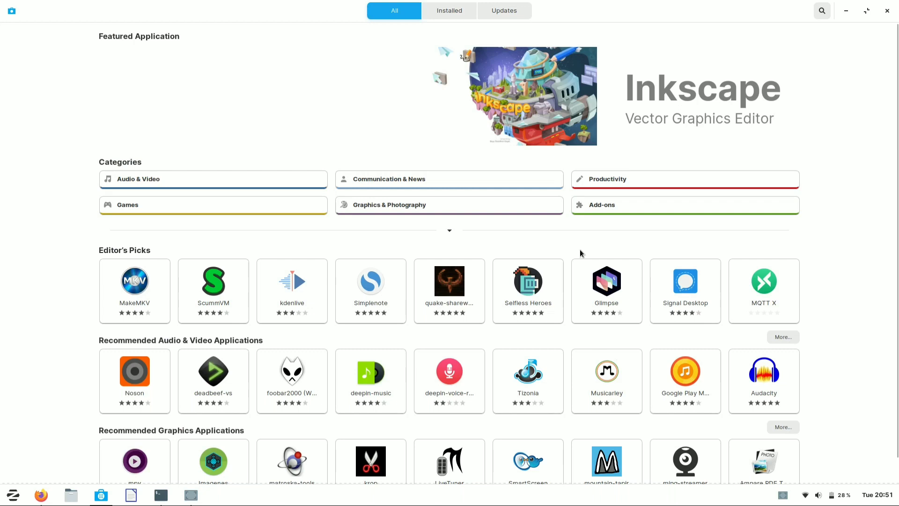
Step: Browse the Audio & Video category's apps, then restore the store window to normal size
{"action": "left_click", "coordinate": [311, 184]}
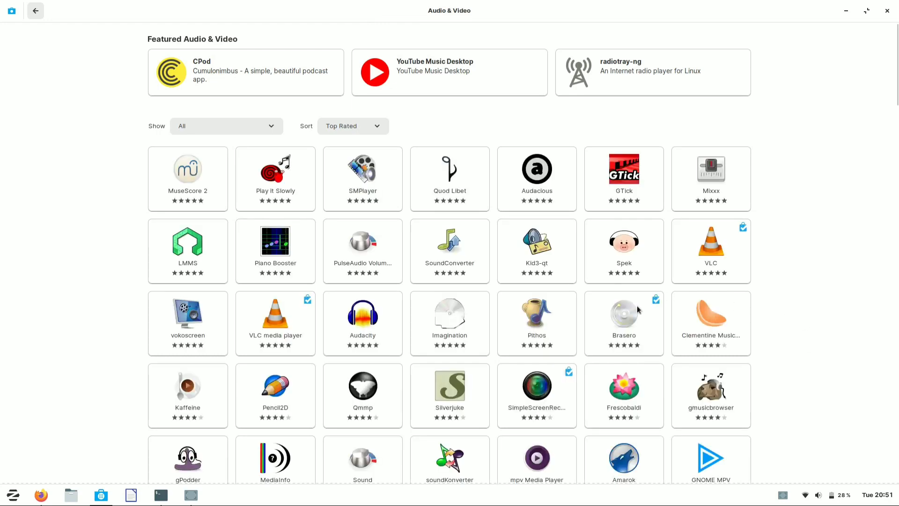
{"action": "scroll", "coordinate": [636, 307], "scroll_direction": "down", "scroll_amount": 6}
{"action": "scroll", "coordinate": [635, 307], "scroll_direction": "up", "scroll_amount": 6}
{"action": "scroll", "coordinate": [579, 263], "scroll_direction": "down", "scroll_amount": 12}
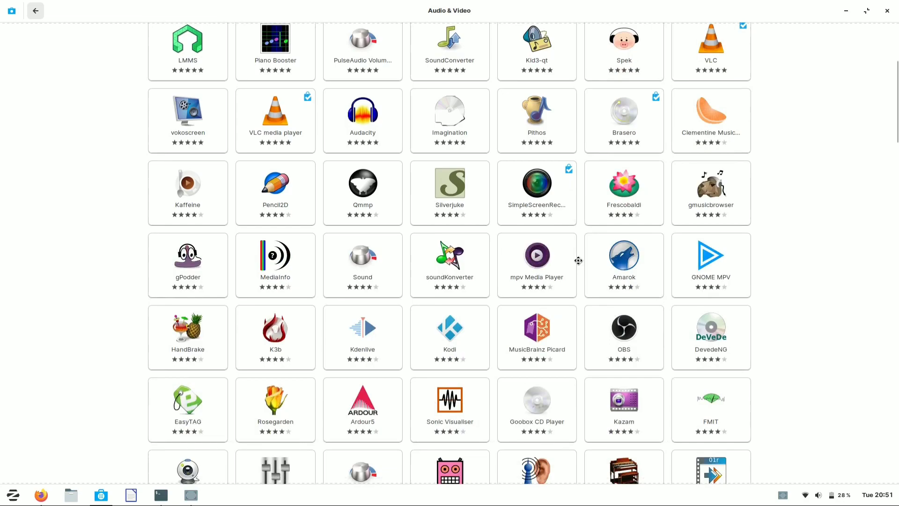
{"action": "middle_click", "coordinate": [578, 263]}
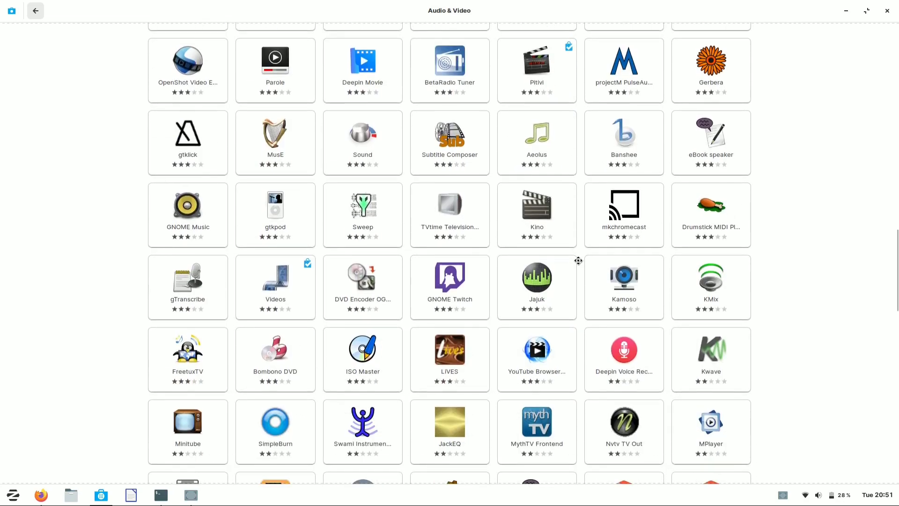
{"action": "scroll", "coordinate": [579, 260], "scroll_direction": "up", "scroll_amount": 20}
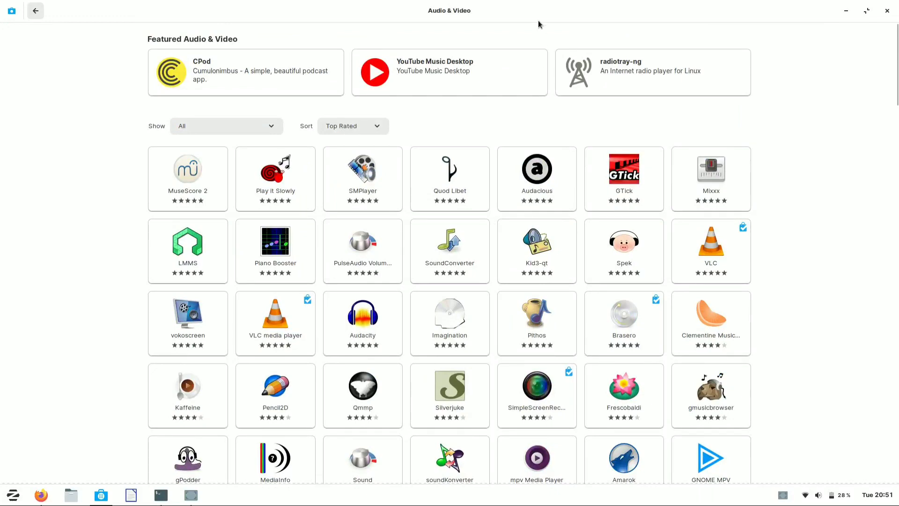
{"action": "double_click", "coordinate": [538, 22]}
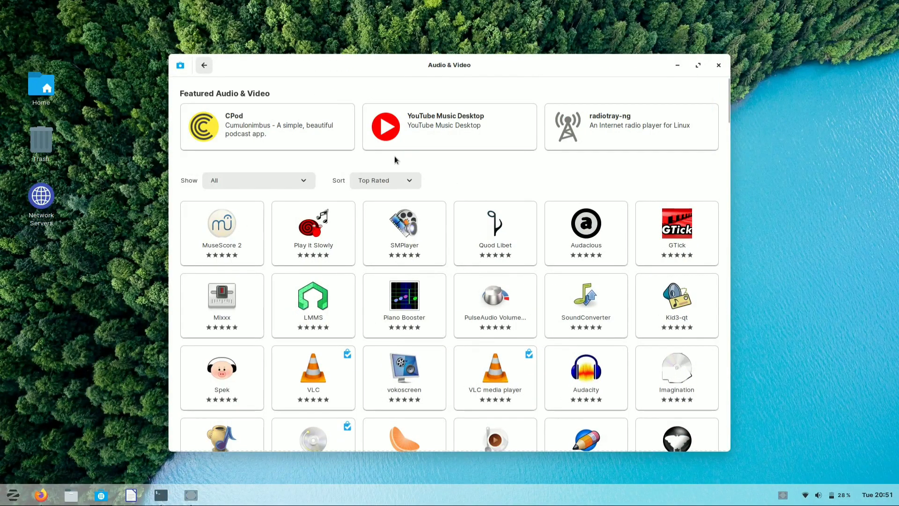
Step: Look at the Graphics & Photography category and return to the store's main page
{"action": "left_click", "coordinate": [204, 67]}
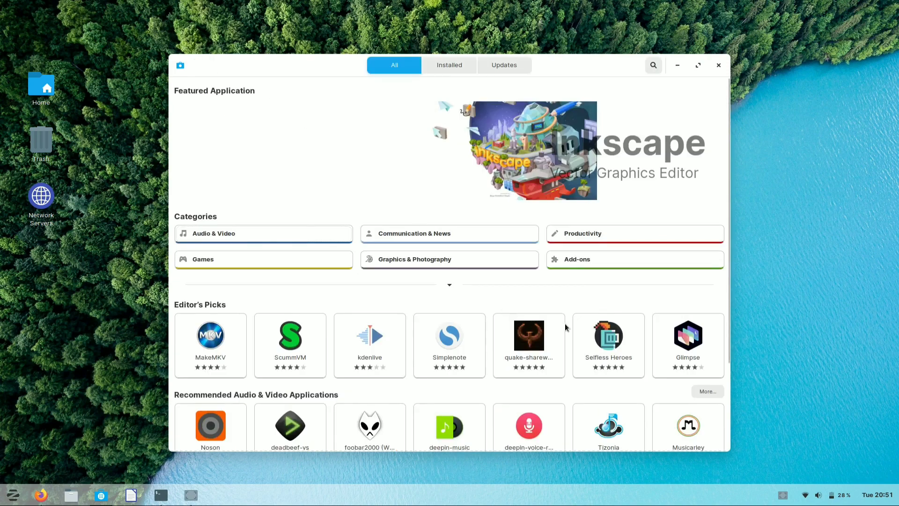
{"action": "scroll", "coordinate": [595, 338], "scroll_direction": "down", "scroll_amount": 3}
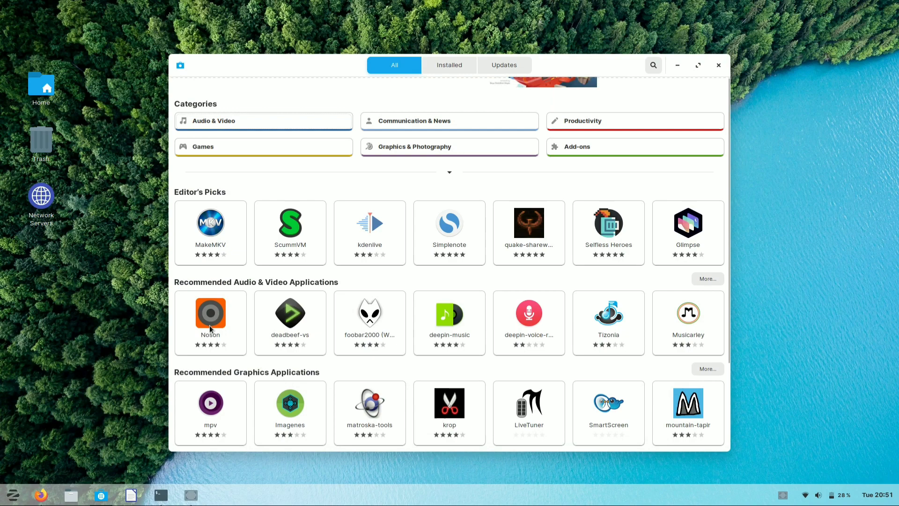
{"action": "left_click", "coordinate": [417, 149]}
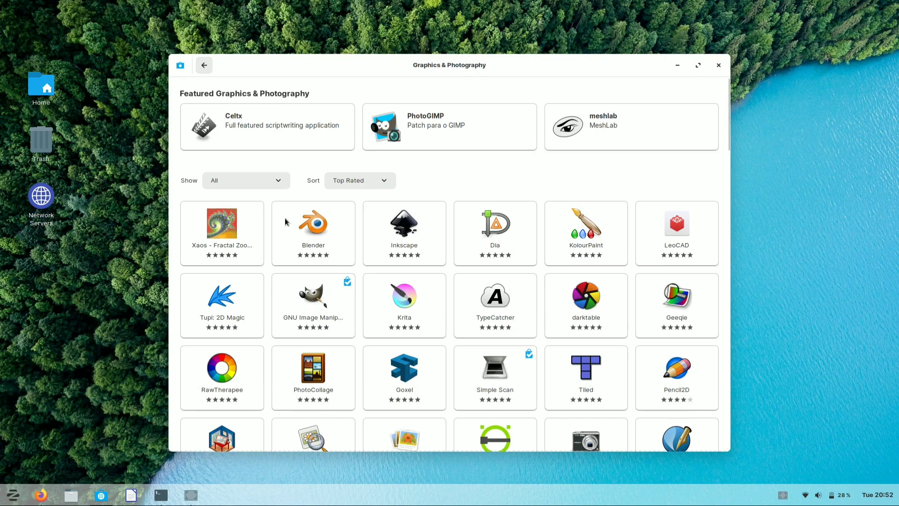
{"action": "left_click", "coordinate": [204, 67]}
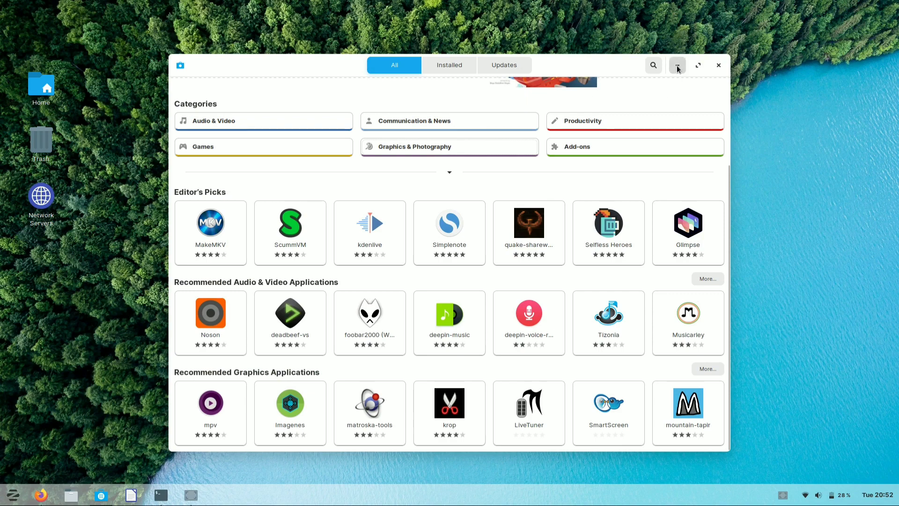
Step: Check the Updates and Installed lists, go back to All, and minimize Software
{"action": "left_click", "coordinate": [508, 69]}
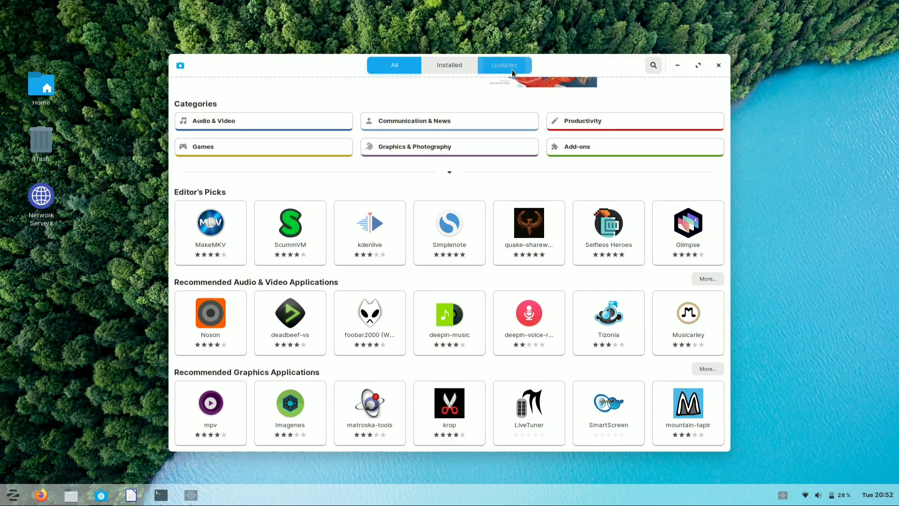
{"action": "left_click", "coordinate": [441, 67]}
{"action": "left_click", "coordinate": [389, 66]}
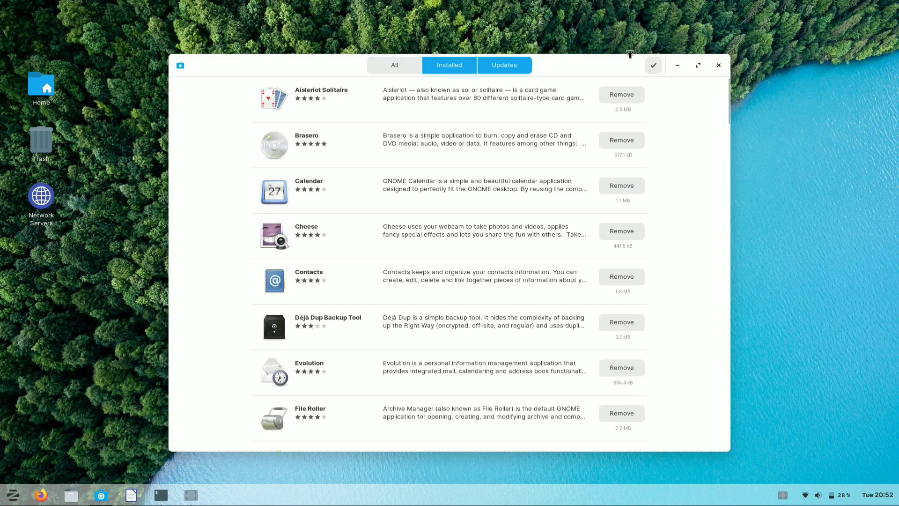
{"action": "left_click", "coordinate": [678, 66]}
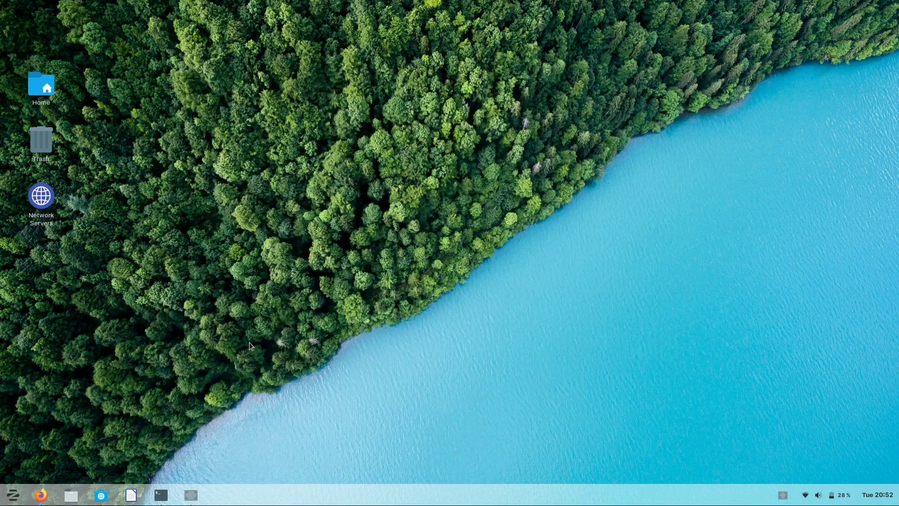
Step: Open Files and look through Other Locations, Recent and Home
{"action": "left_click", "coordinate": [71, 495]}
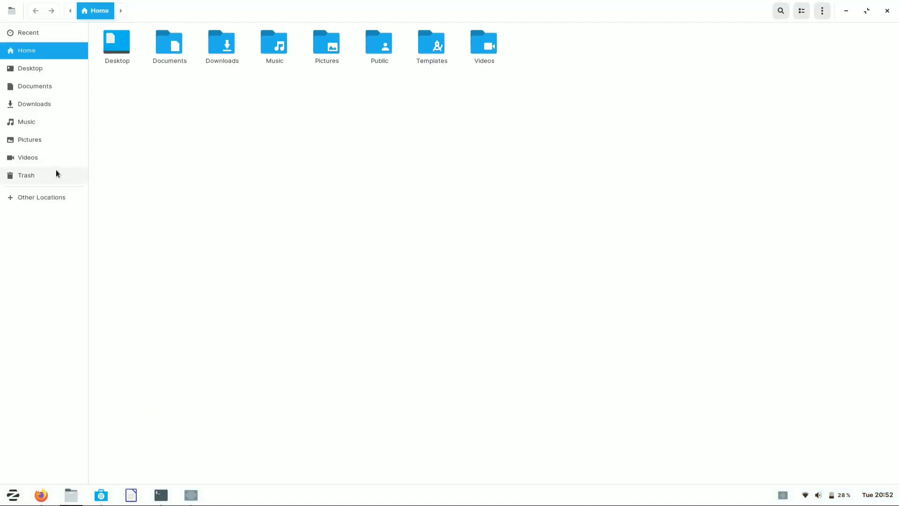
{"action": "left_click", "coordinate": [36, 196]}
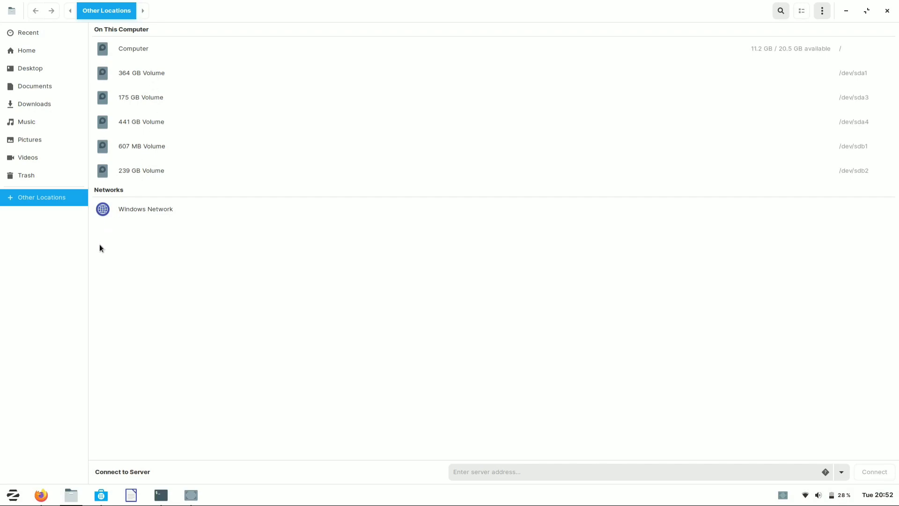
{"action": "left_click", "coordinate": [41, 39]}
{"action": "left_click", "coordinate": [40, 46]}
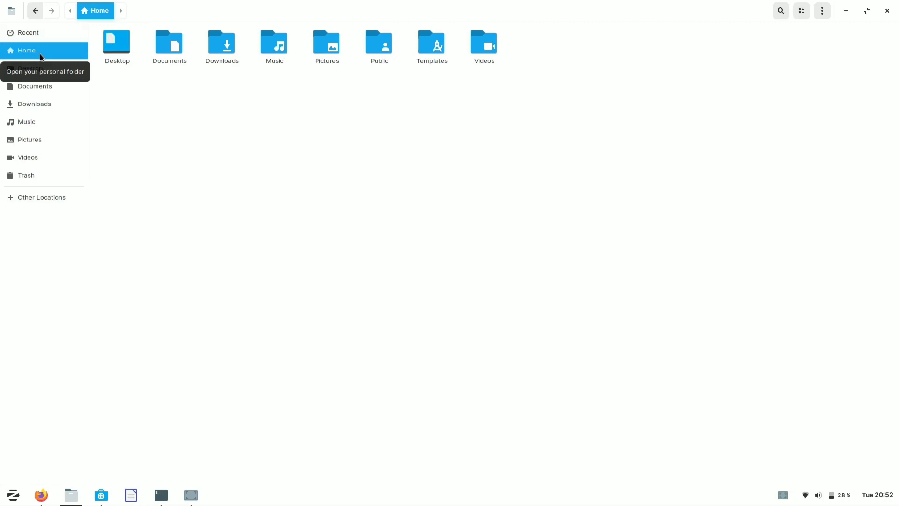
{"action": "left_click", "coordinate": [33, 192]}
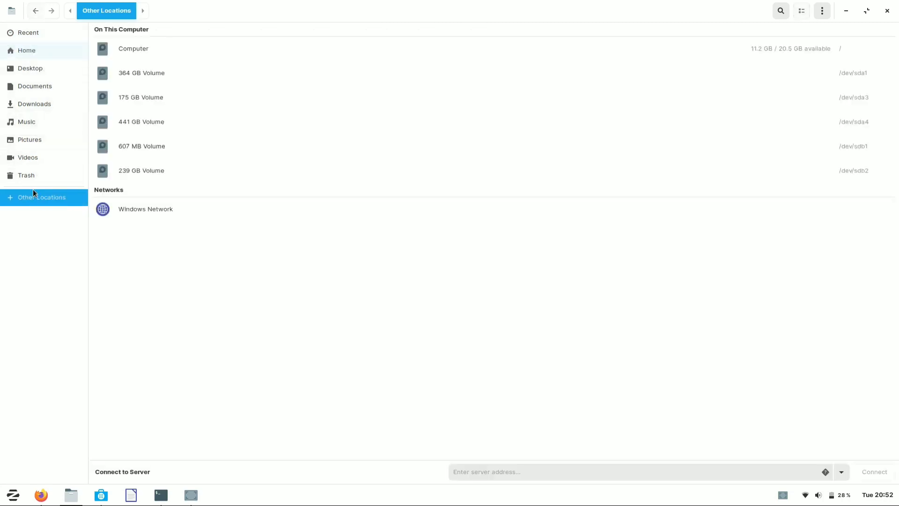
Step: Mount the 364 GB Volume, view the empty Downloads folder, and minimize Files
{"action": "left_click", "coordinate": [133, 71]}
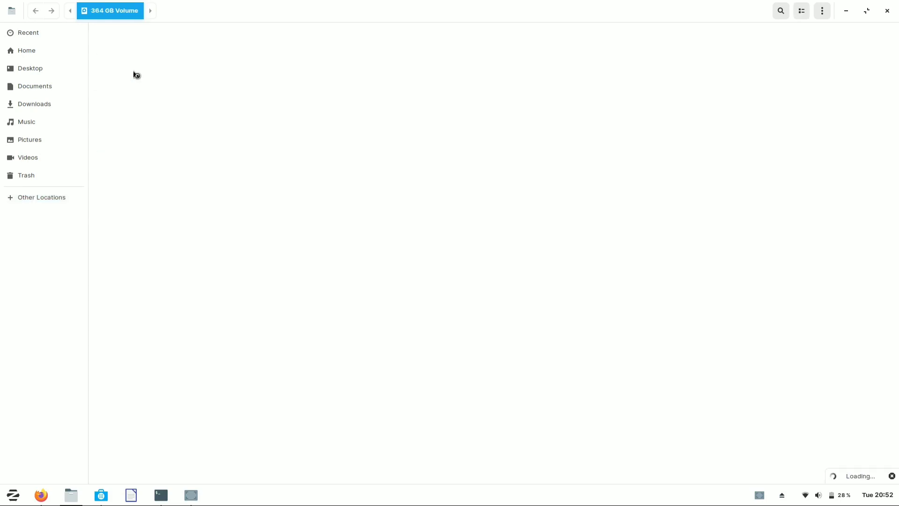
{"action": "left_click", "coordinate": [33, 100]}
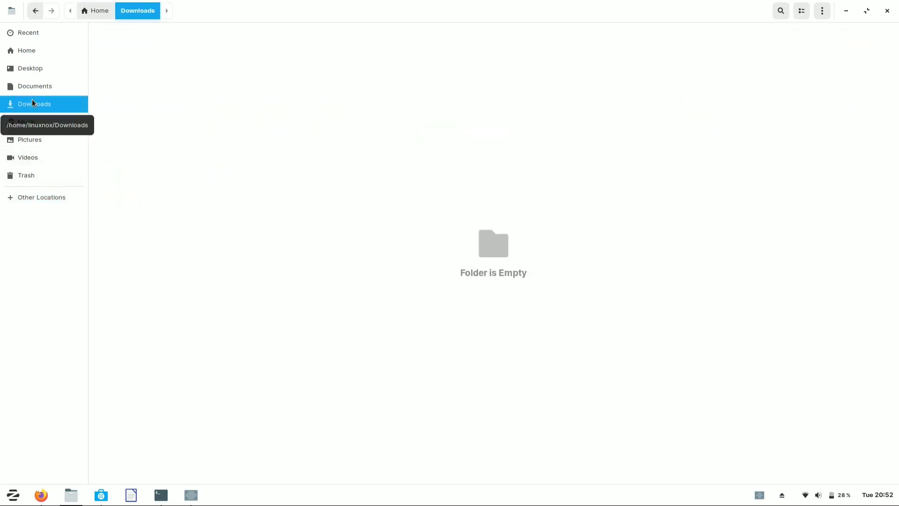
{"action": "left_click", "coordinate": [846, 12]}
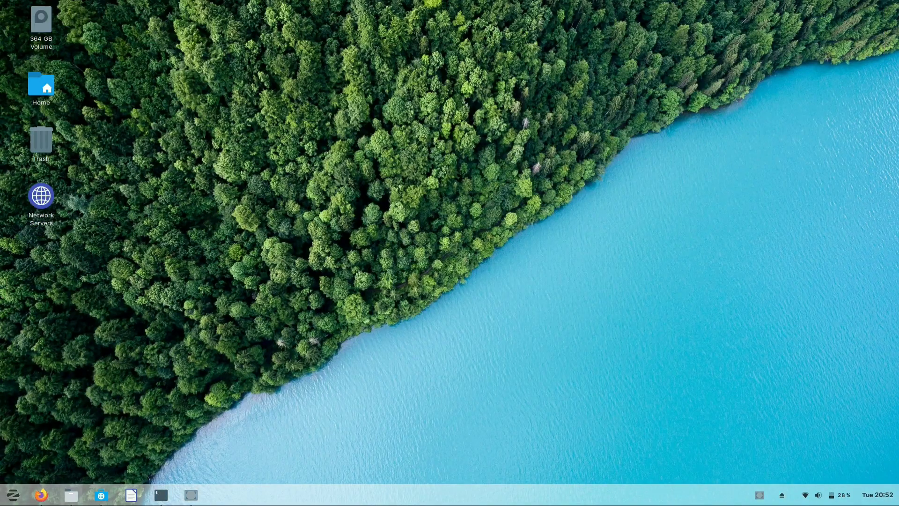
Step: Open the Zorin menu and browse Games, Graphics and System Tools, ending in Utilities
{"action": "left_click", "coordinate": [10, 502]}
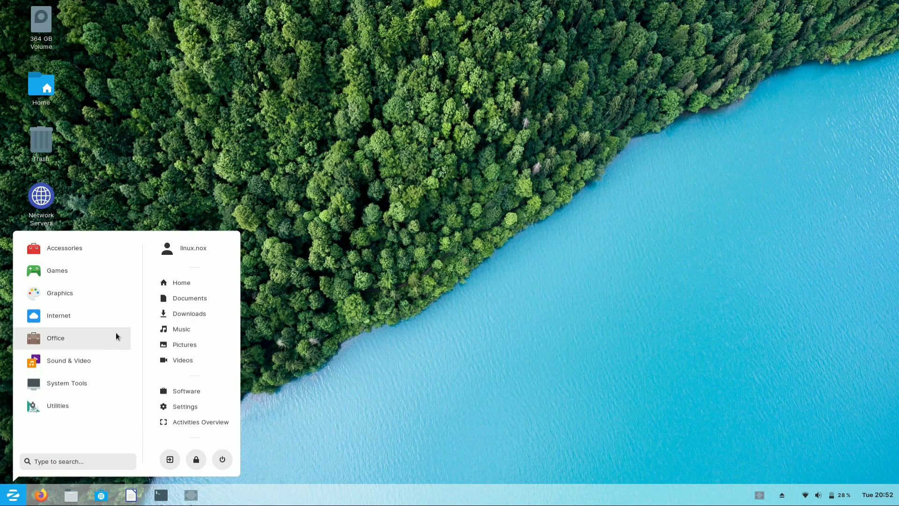
{"action": "left_click", "coordinate": [108, 279]}
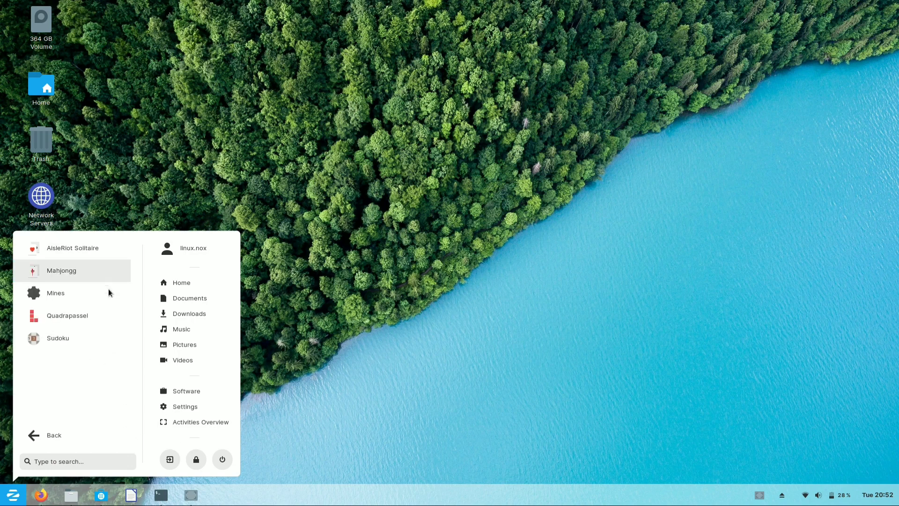
{"action": "left_click", "coordinate": [47, 437]}
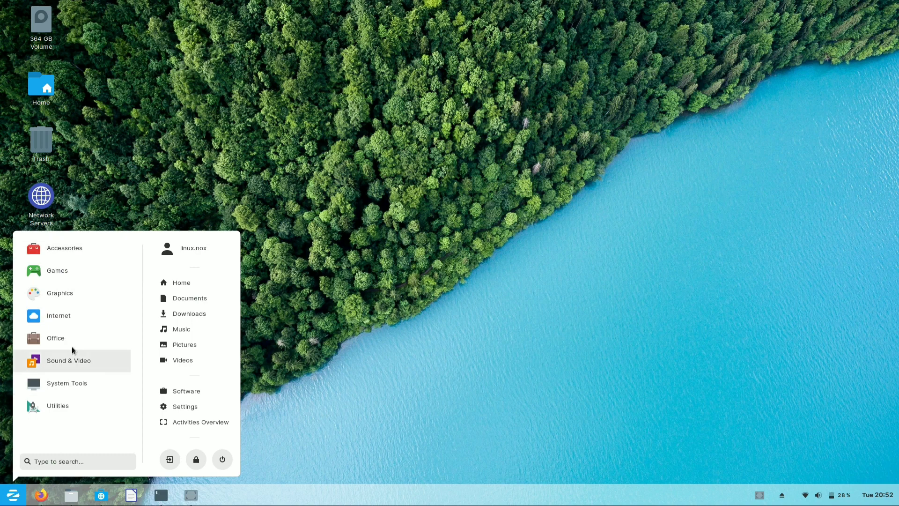
{"action": "left_click", "coordinate": [75, 291]}
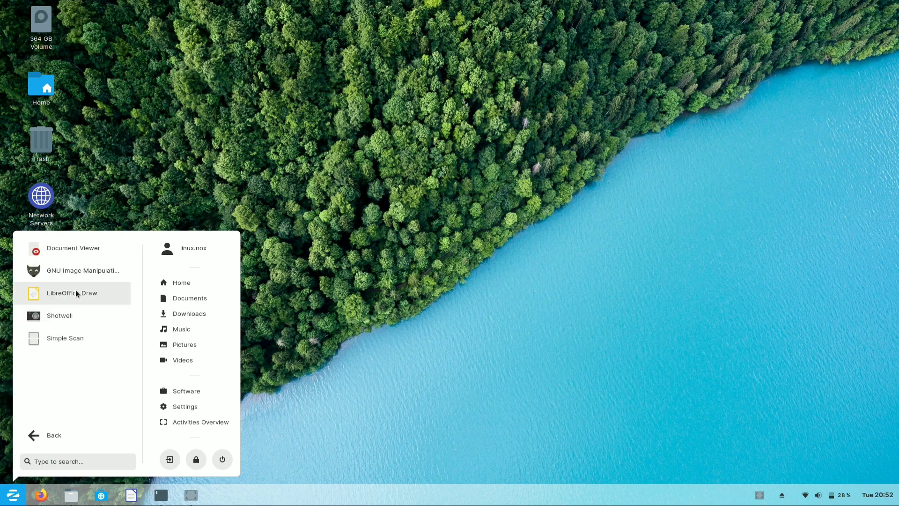
{"action": "left_click", "coordinate": [30, 438]}
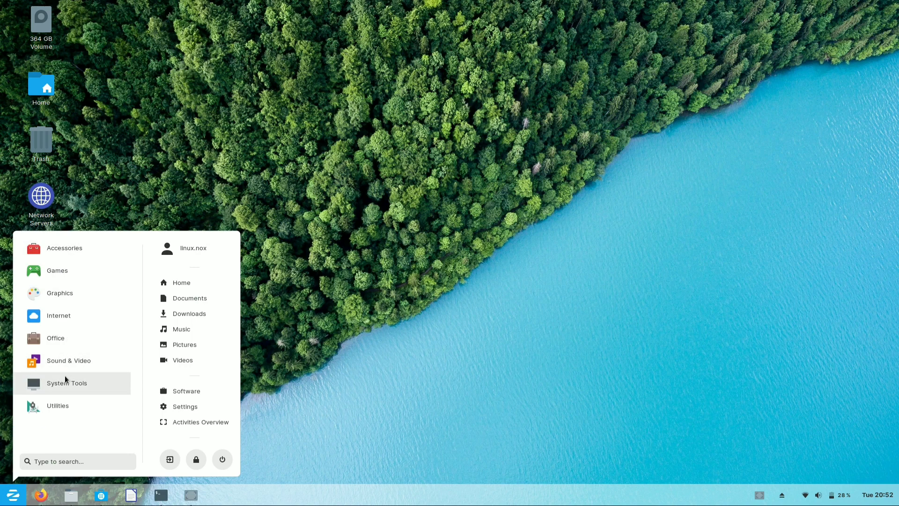
{"action": "left_click", "coordinate": [65, 380]}
{"action": "left_click", "coordinate": [51, 444]}
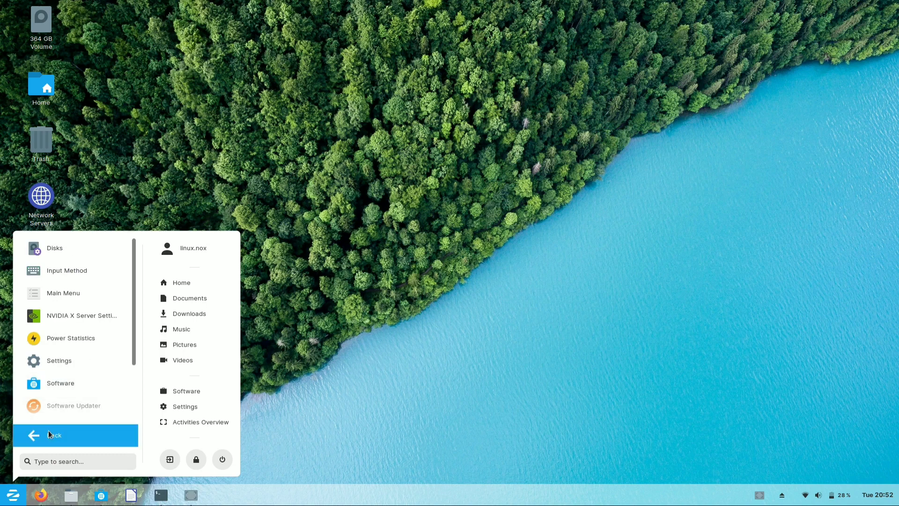
{"action": "left_click", "coordinate": [72, 399]}
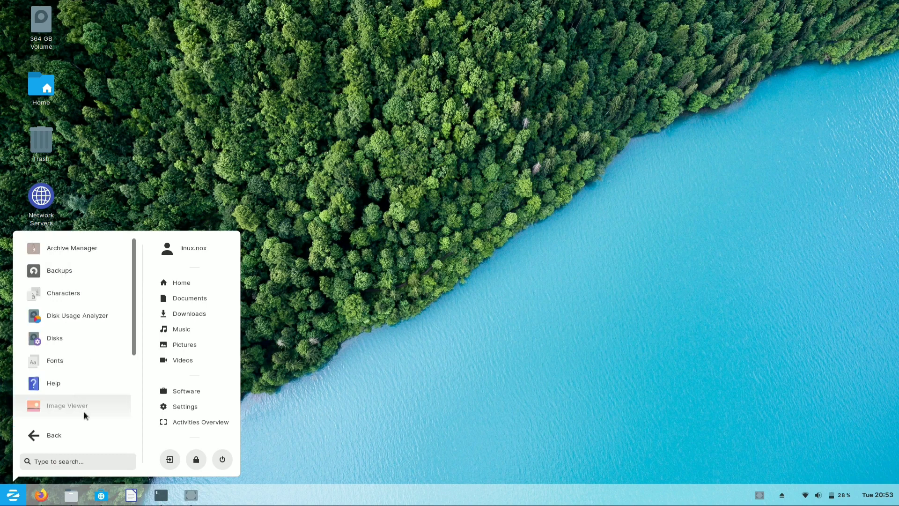
{"action": "scroll", "coordinate": [86, 415], "scroll_direction": "down", "scroll_amount": 5}
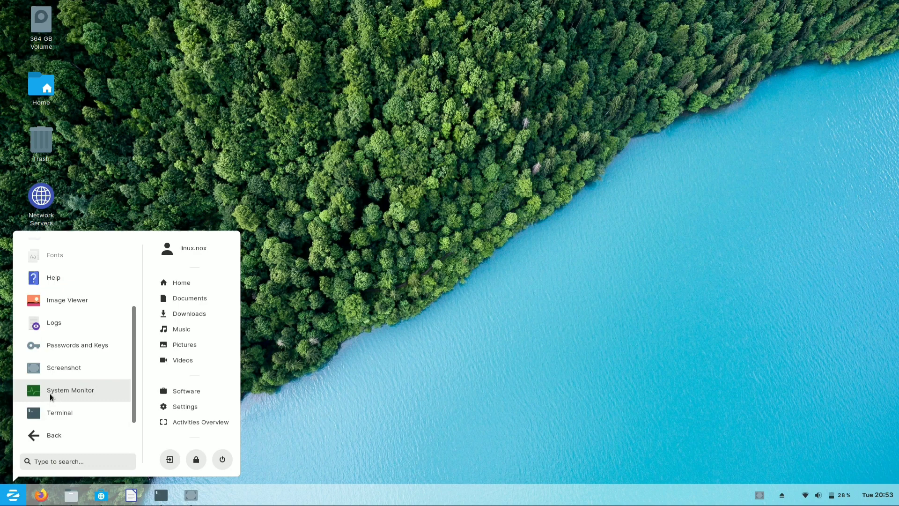
Step: Launch System Monitor, show its Resources graphs, and move the window toward the screen centre
{"action": "left_click", "coordinate": [49, 394]}
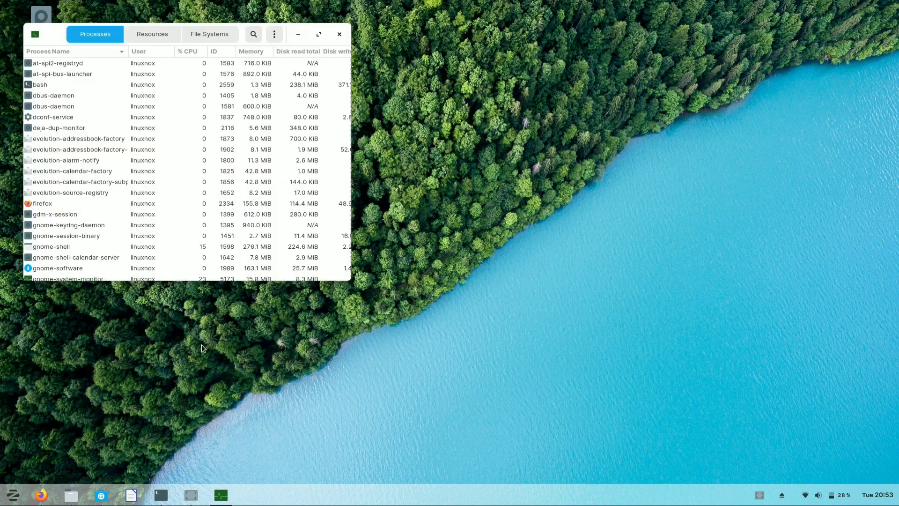
{"action": "left_click", "coordinate": [144, 33]}
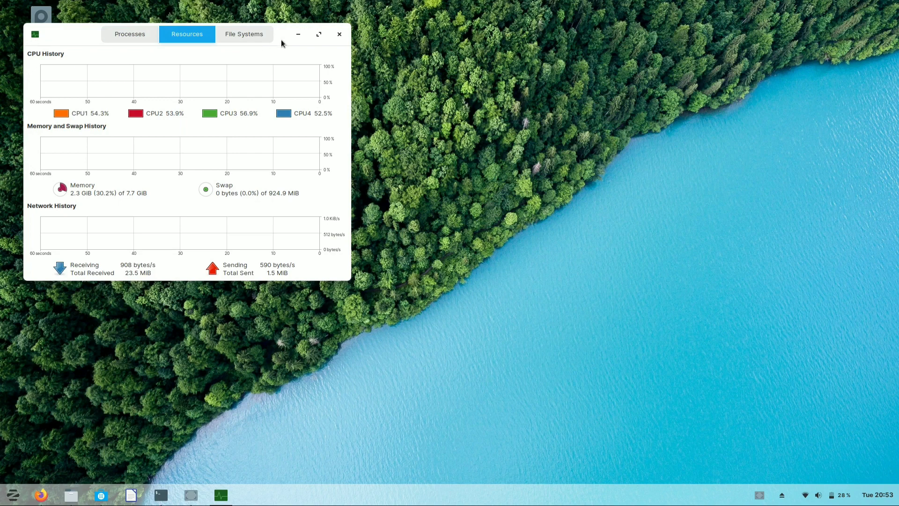
{"action": "left_click_drag", "start_coordinate": [280, 43], "coordinate": [417, 101]}
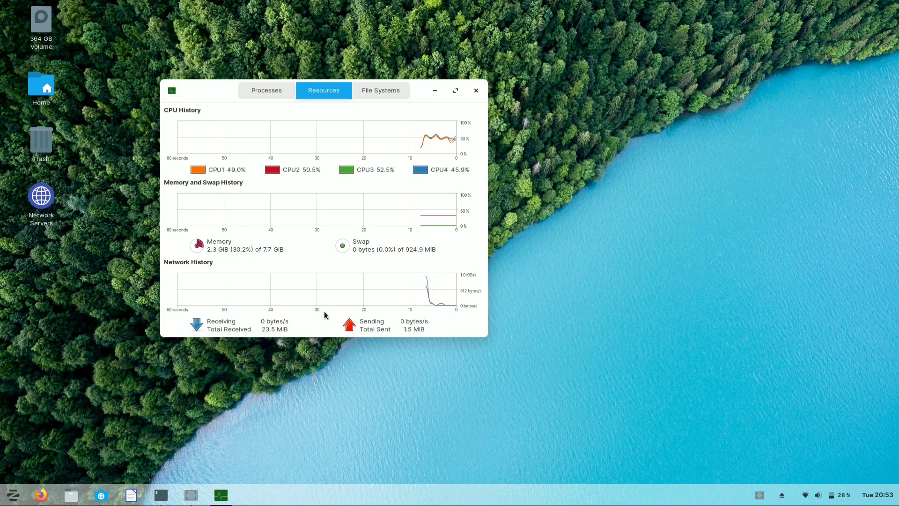
Step: Compare the File Systems, Resources and Processes tabs, then close System Monitor
{"action": "left_click", "coordinate": [380, 89]}
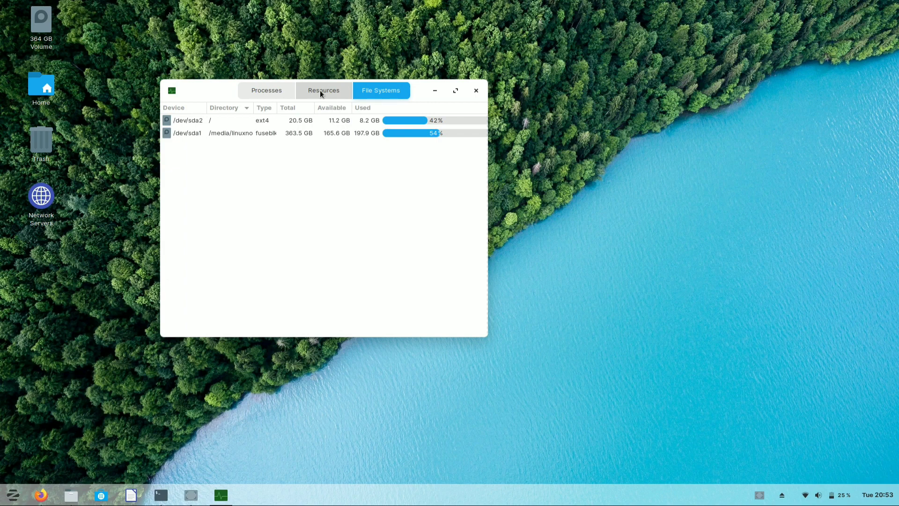
{"action": "left_click", "coordinate": [320, 91]}
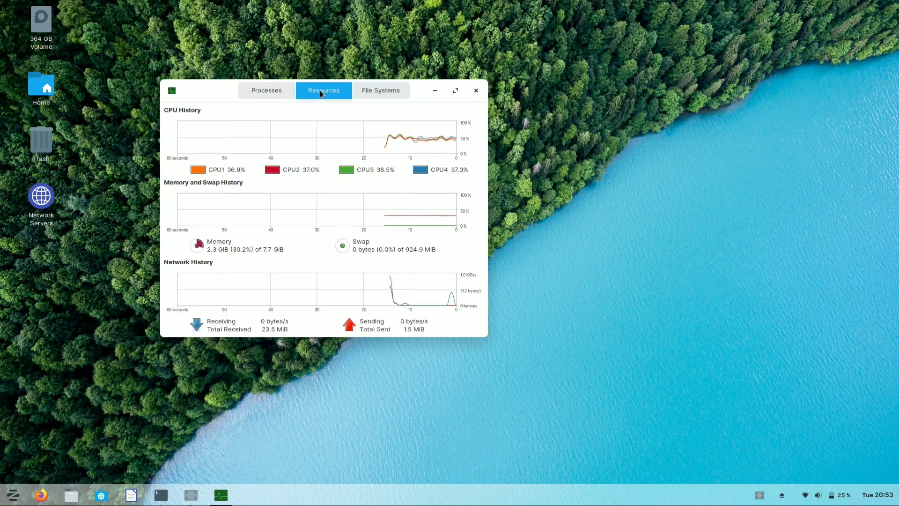
{"action": "left_click", "coordinate": [265, 91]}
{"action": "left_click", "coordinate": [355, 94]}
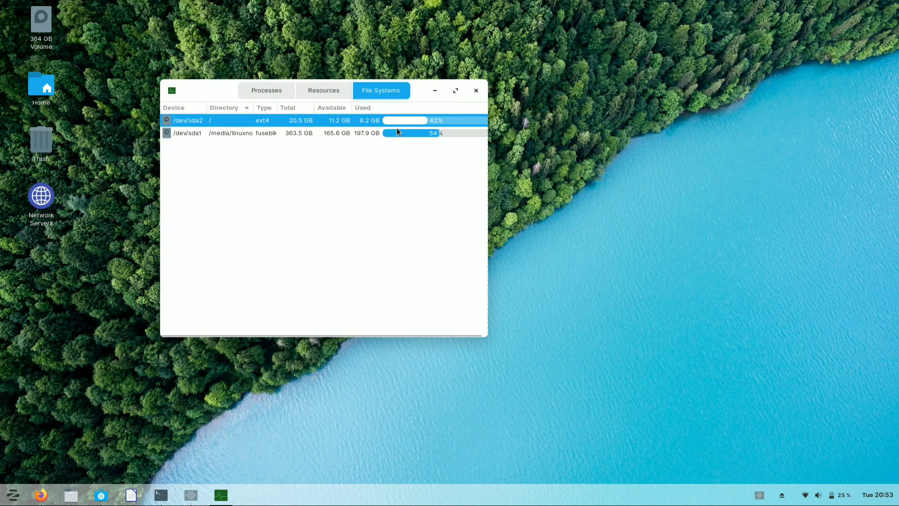
{"action": "left_click", "coordinate": [476, 91]}
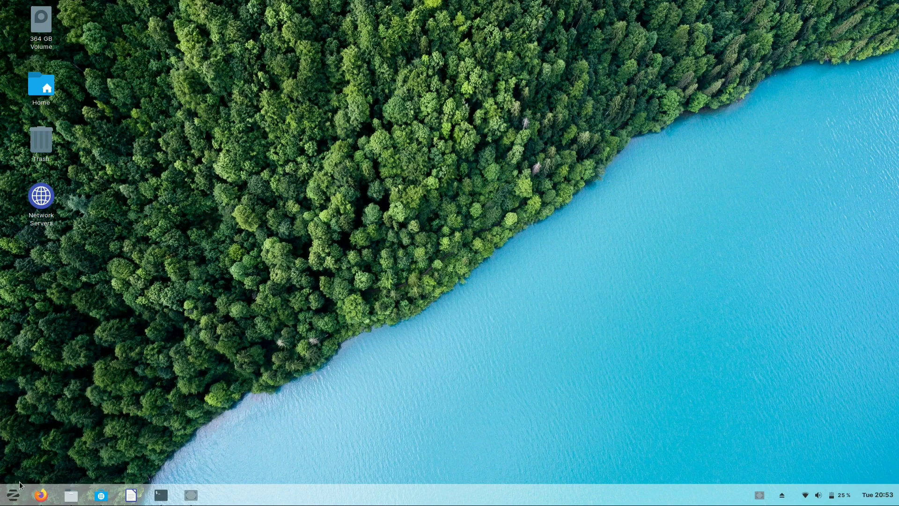
Step: Open the Zorin menu and dismiss it again, leaving the desktop empty
{"action": "left_click", "coordinate": [10, 500]}
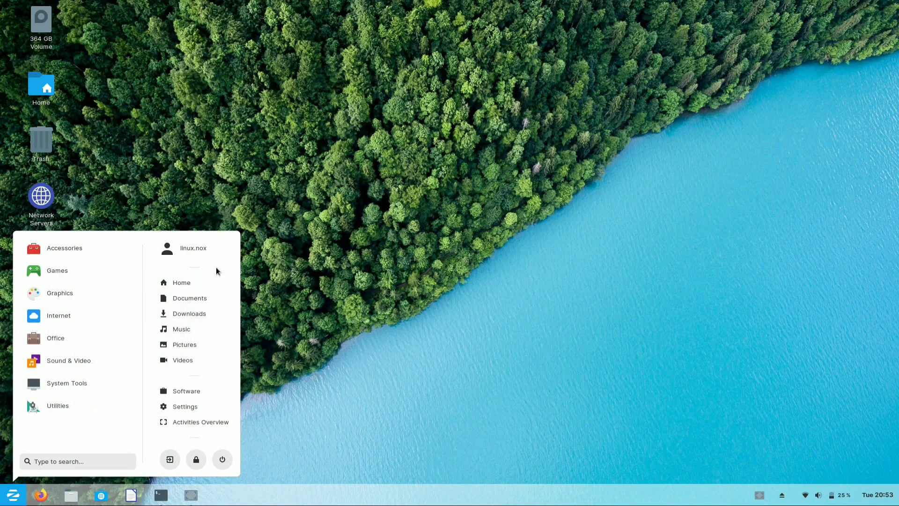
{"action": "left_click", "coordinate": [293, 277]}
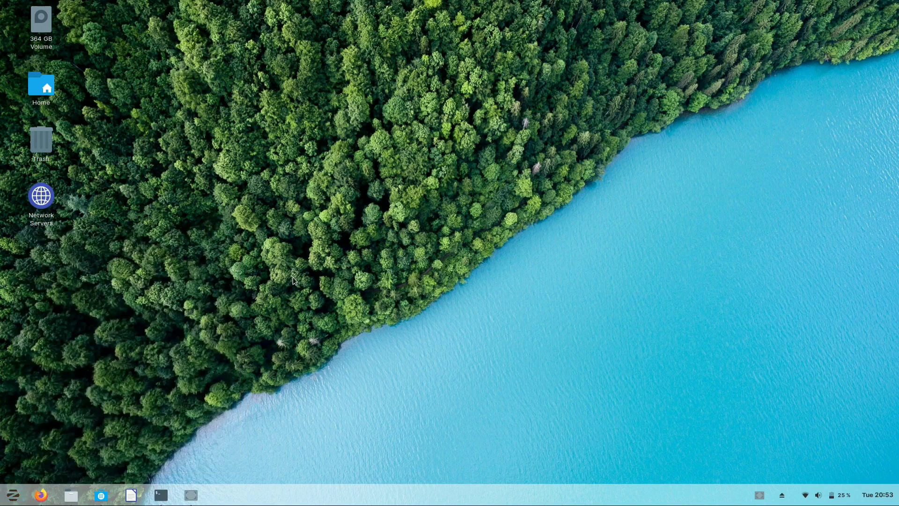
Step: Restore the Terminal from the taskbar, maximize it, then return it to a smaller window
{"action": "left_click", "coordinate": [161, 496]}
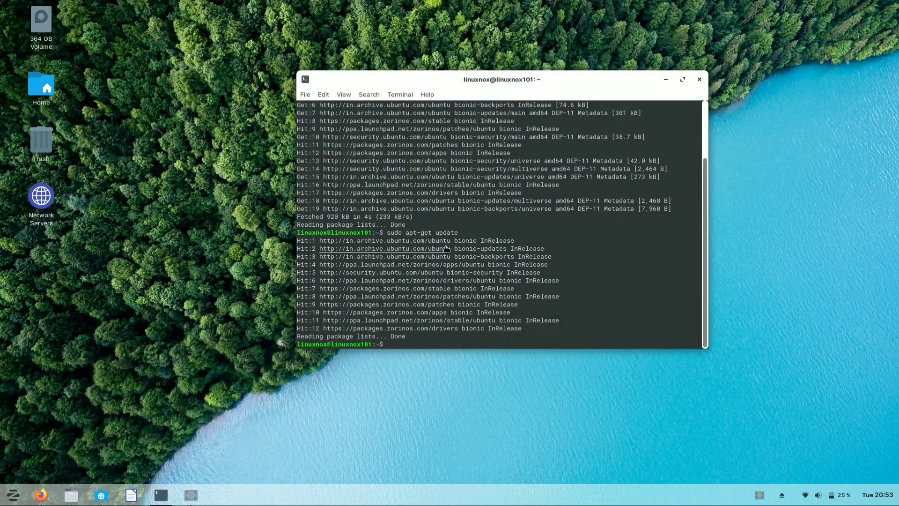
{"action": "scroll", "coordinate": [467, 252], "scroll_direction": "up", "scroll_amount": 3}
{"action": "scroll", "coordinate": [467, 252], "scroll_direction": "up", "scroll_amount": 1}
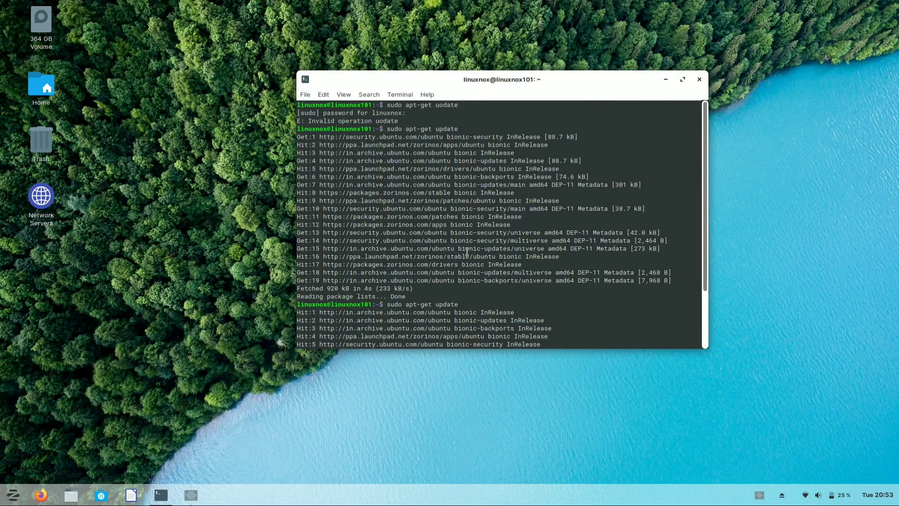
{"action": "double_click", "coordinate": [578, 78]}
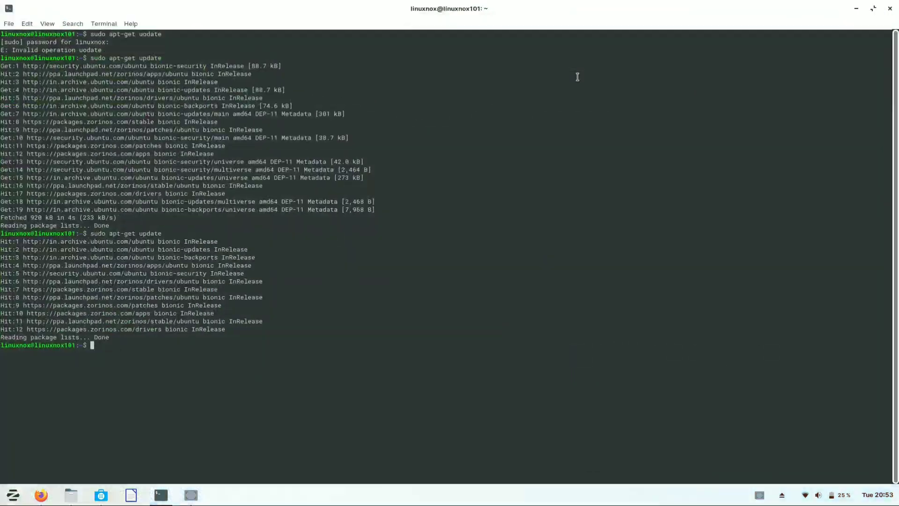
{"action": "double_click", "coordinate": [587, 4]}
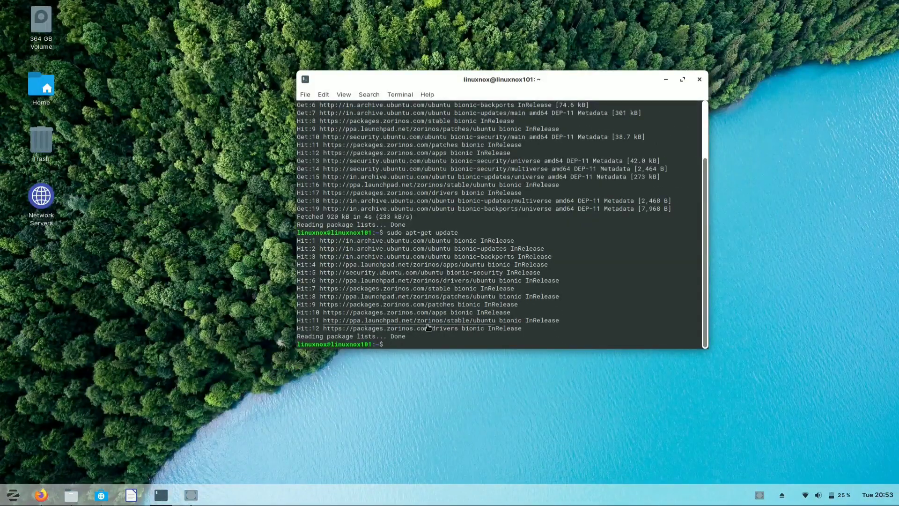
Step: Open Edit > Preferences, review the profile's Colors tab, and close Preferences
{"action": "left_click", "coordinate": [328, 99]}
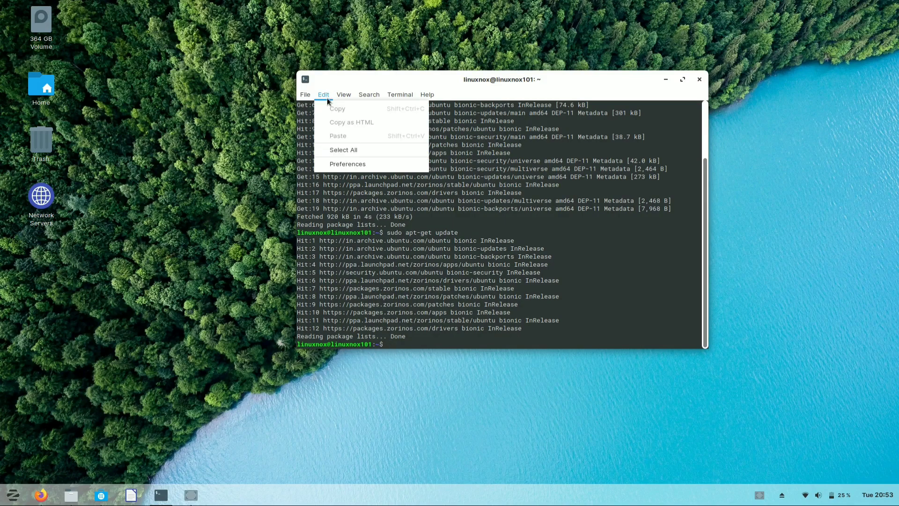
{"action": "left_click", "coordinate": [349, 168]}
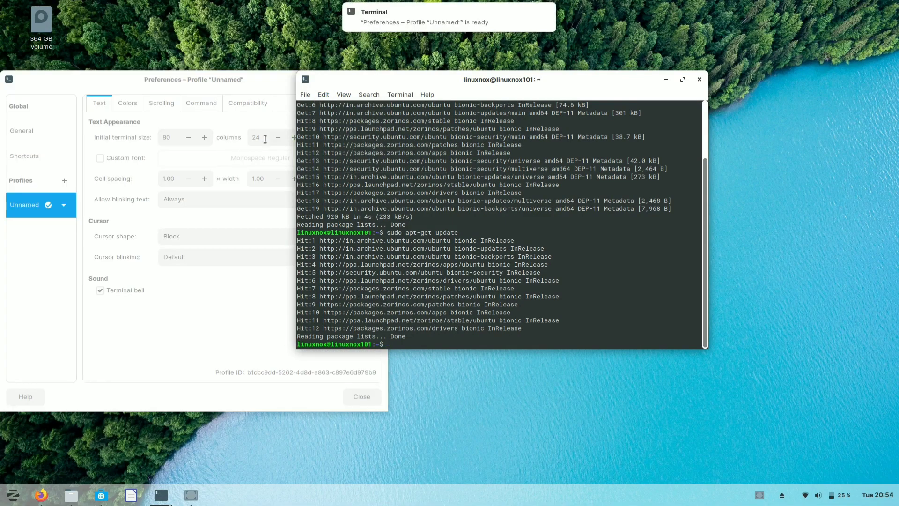
{"action": "left_click", "coordinate": [236, 82]}
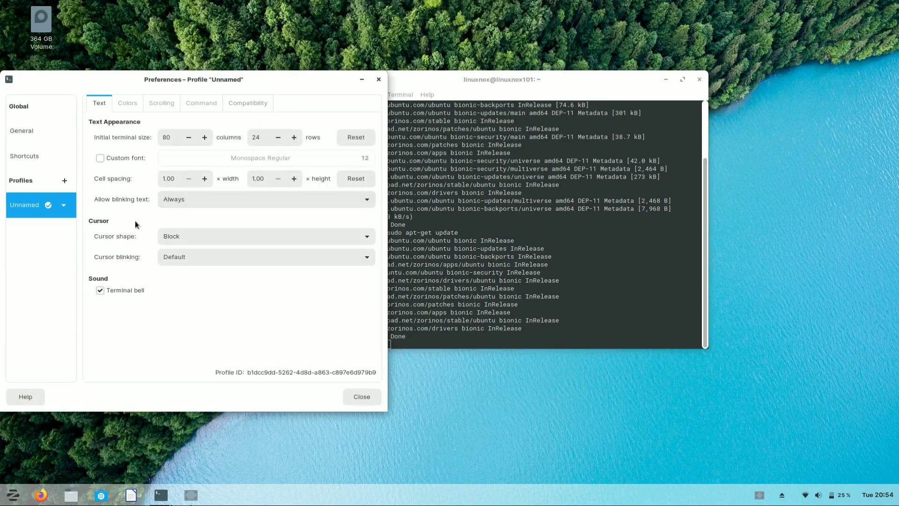
{"action": "left_click", "coordinate": [137, 103]}
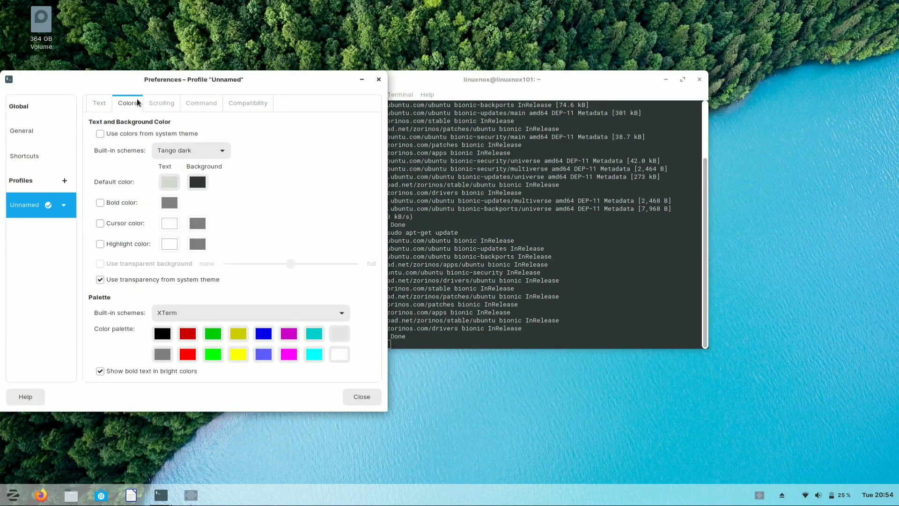
{"action": "left_click", "coordinate": [379, 79]}
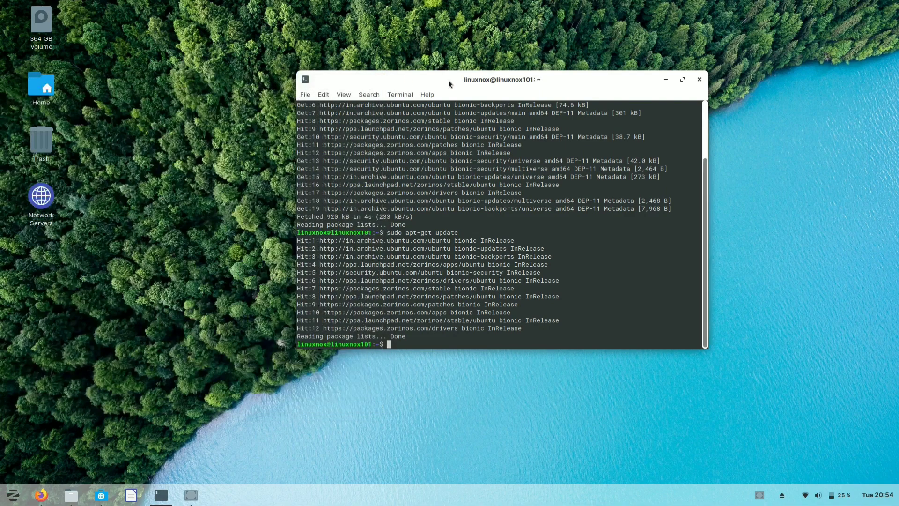
Step: Close the Terminal and launch Settings from the Zorin menu, showing its Appearance page
{"action": "left_click", "coordinate": [699, 78]}
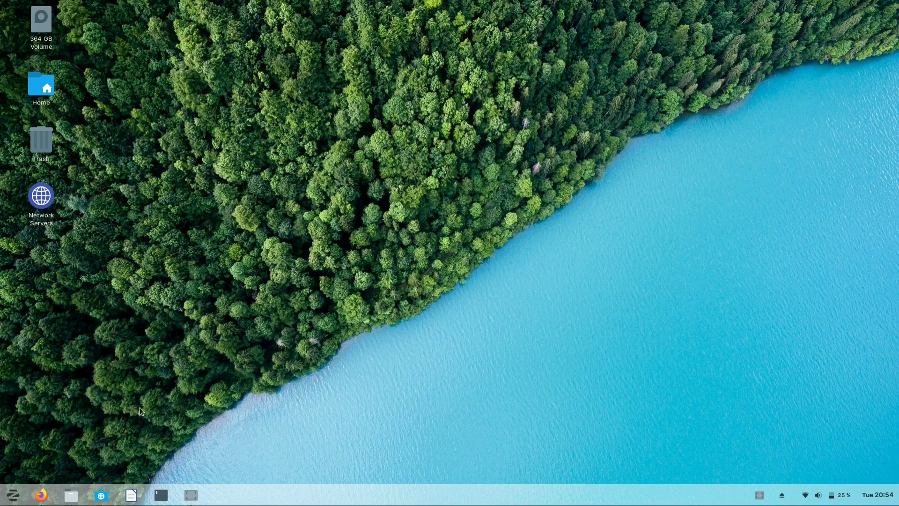
{"action": "left_click", "coordinate": [13, 494]}
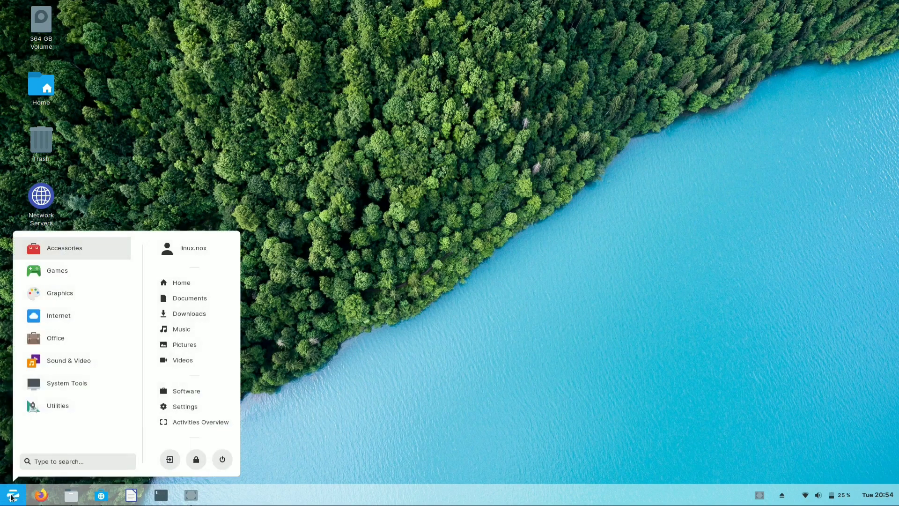
{"action": "left_click", "coordinate": [180, 409]}
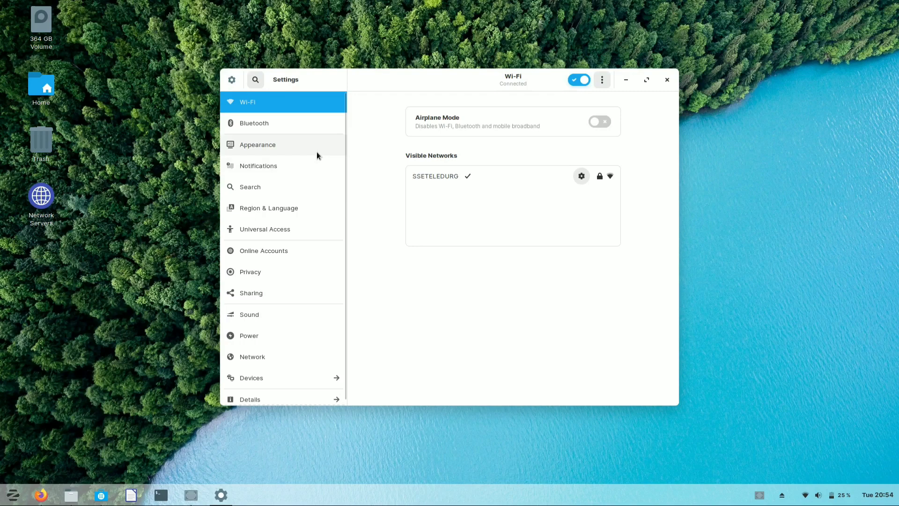
{"action": "left_click", "coordinate": [312, 150]}
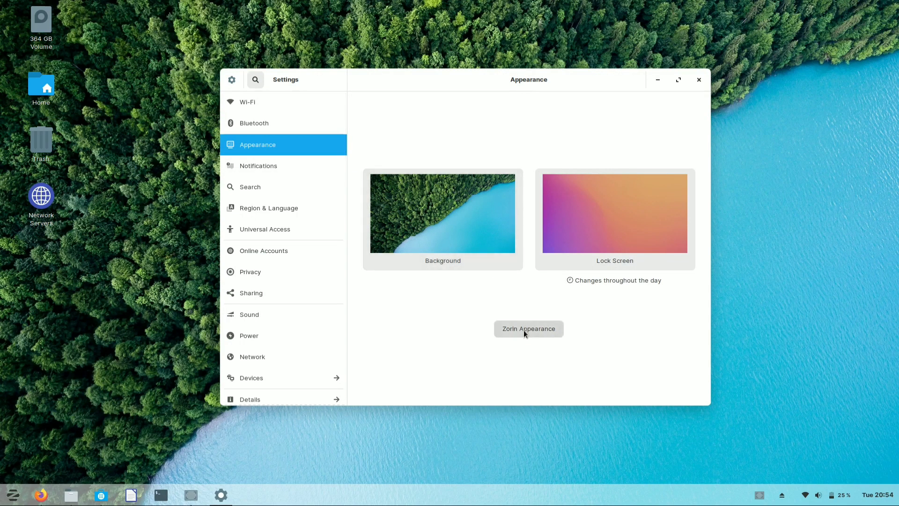
{"action": "left_click", "coordinate": [460, 228]}
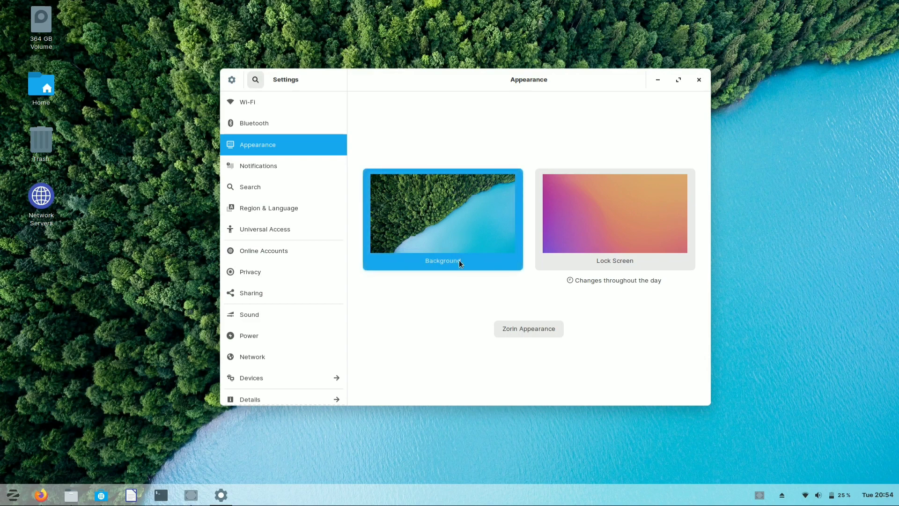
{"action": "scroll", "coordinate": [479, 305], "scroll_direction": "down", "scroll_amount": 10}
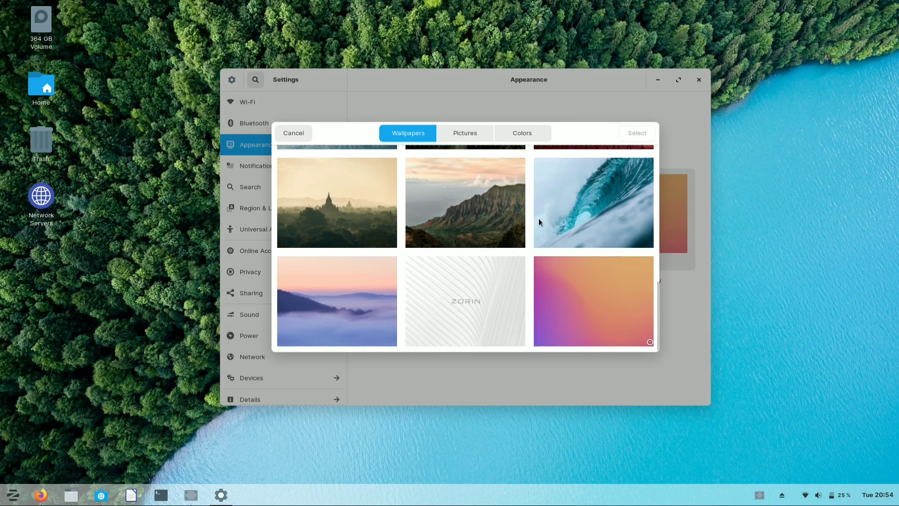
{"action": "scroll", "coordinate": [538, 218], "scroll_direction": "up", "scroll_amount": 10}
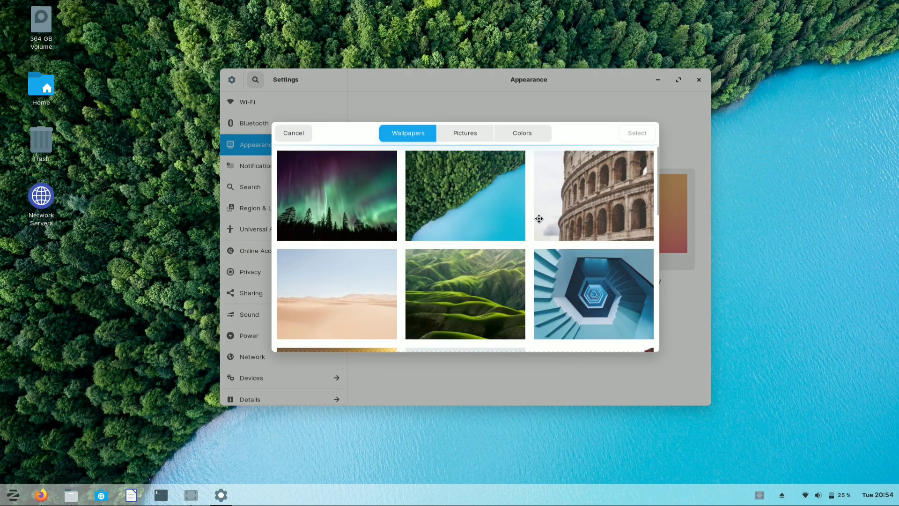
{"action": "scroll", "coordinate": [538, 218], "scroll_direction": "down", "scroll_amount": 5}
{"action": "left_click", "coordinate": [583, 196]}
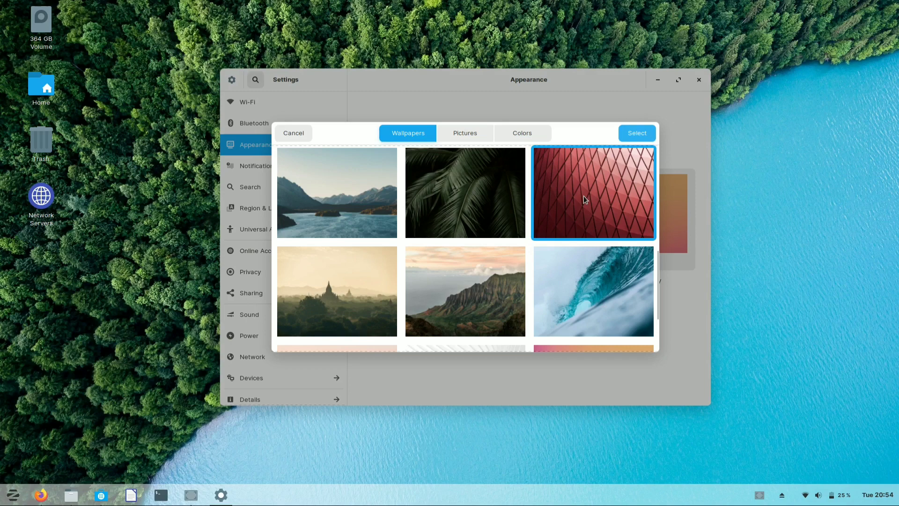
{"action": "scroll", "coordinate": [524, 221], "scroll_direction": "up", "scroll_amount": 5}
{"action": "left_click", "coordinate": [487, 224]}
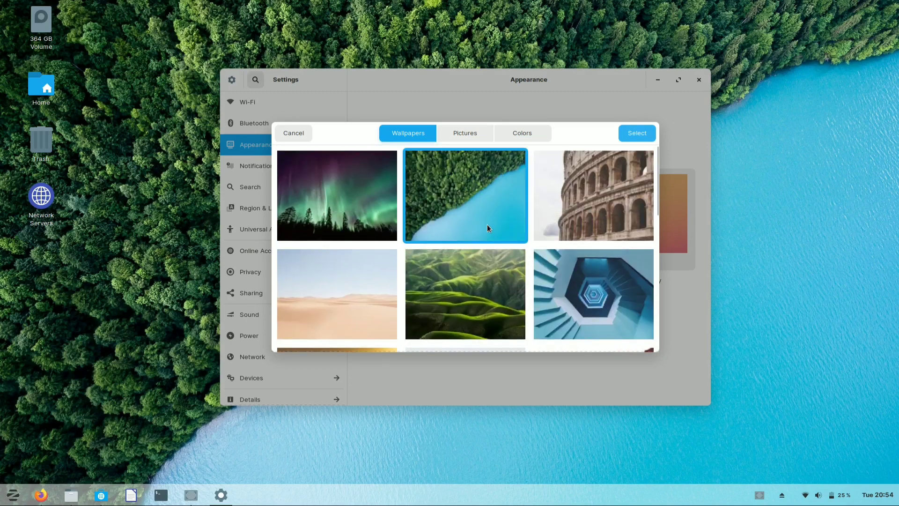
{"action": "left_click", "coordinate": [482, 282]}
{"action": "left_click", "coordinate": [388, 286]}
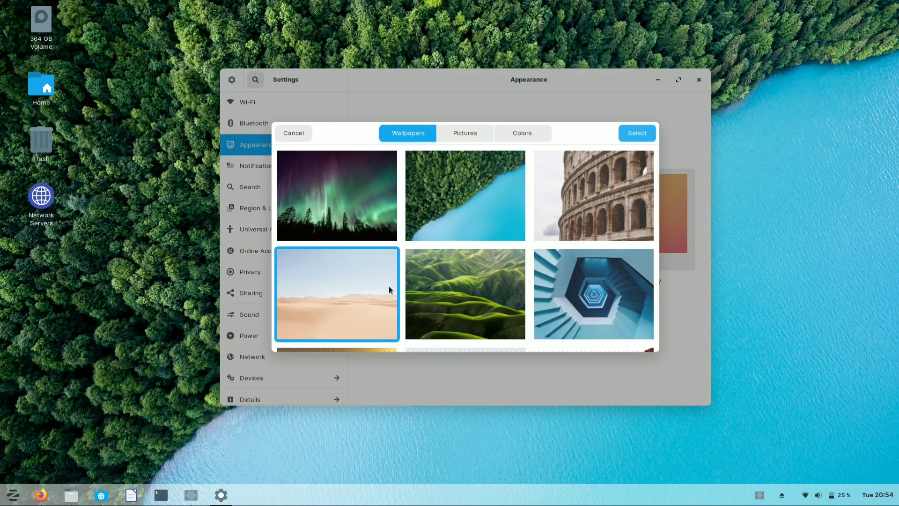
{"action": "left_click", "coordinate": [481, 138]}
{"action": "left_click", "coordinate": [515, 136]}
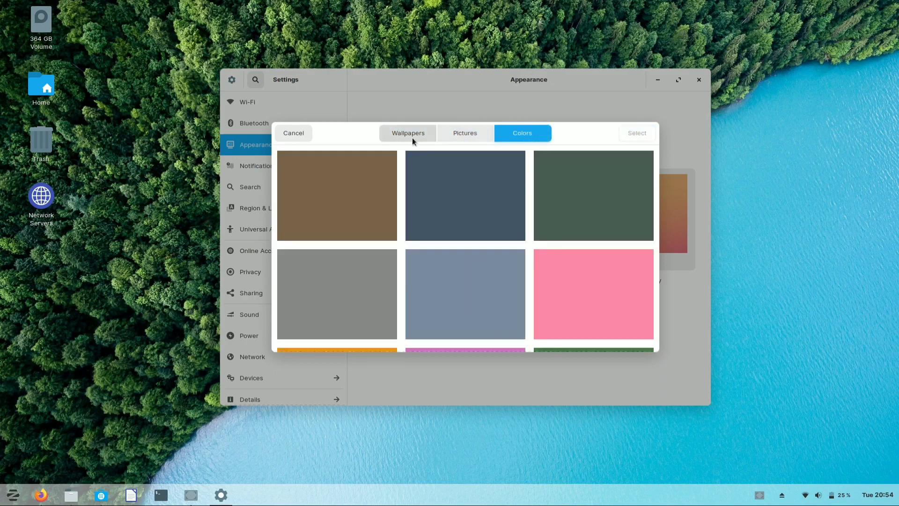
{"action": "left_click", "coordinate": [394, 130]}
{"action": "left_click", "coordinate": [291, 132]}
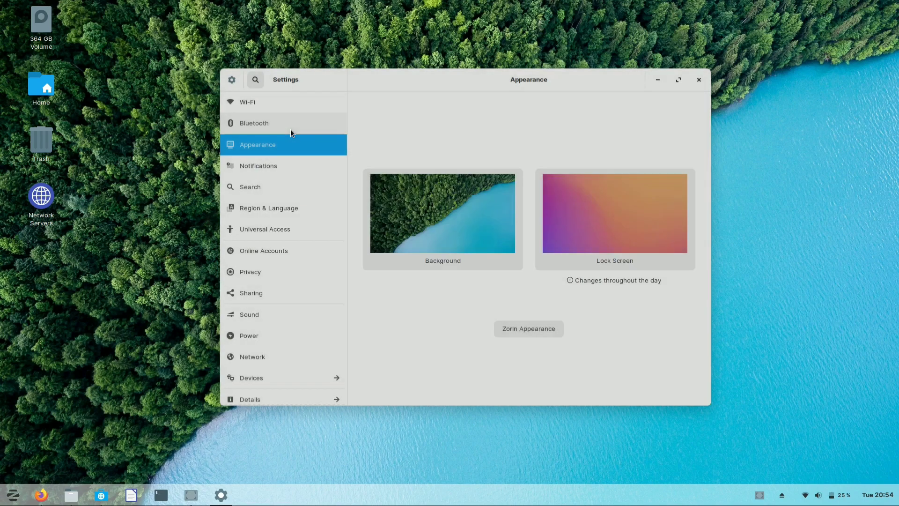
{"action": "left_click", "coordinate": [580, 208]}
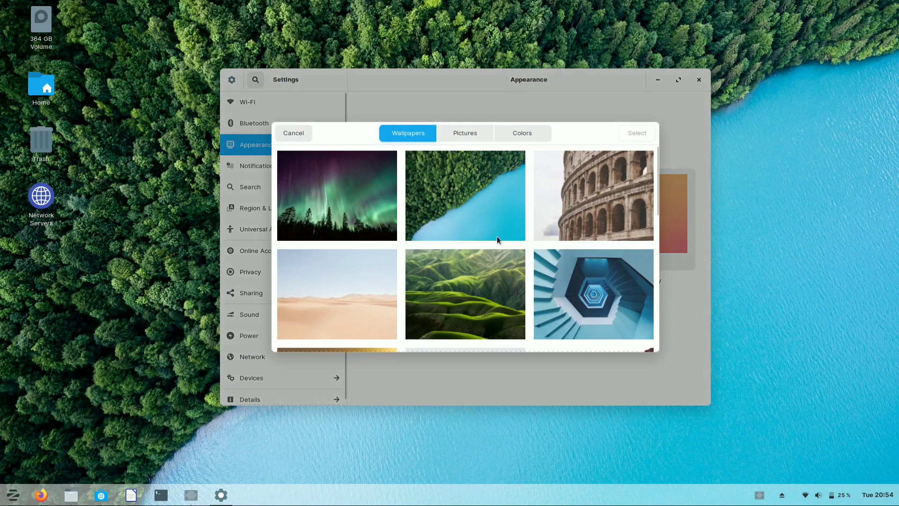
{"action": "scroll", "coordinate": [517, 243], "scroll_direction": "down", "scroll_amount": 3}
{"action": "scroll", "coordinate": [515, 236], "scroll_direction": "down", "scroll_amount": 8}
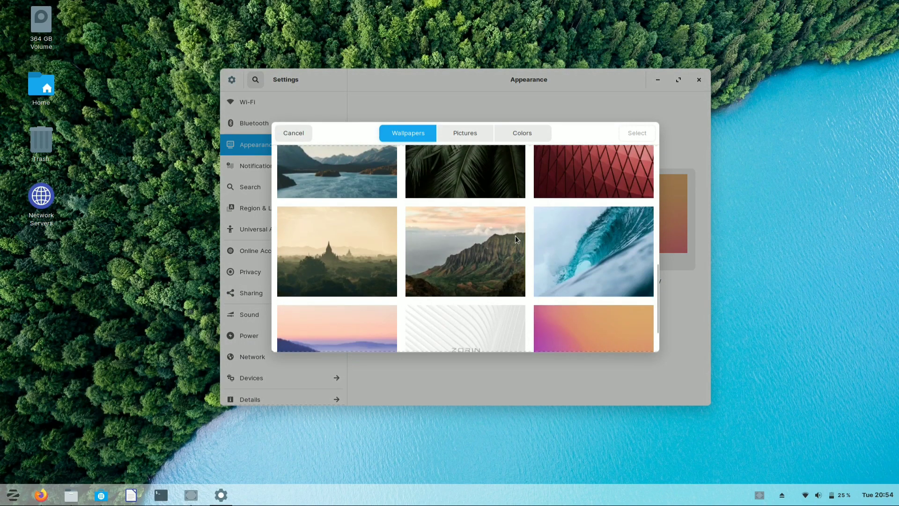
{"action": "left_click", "coordinate": [381, 303]}
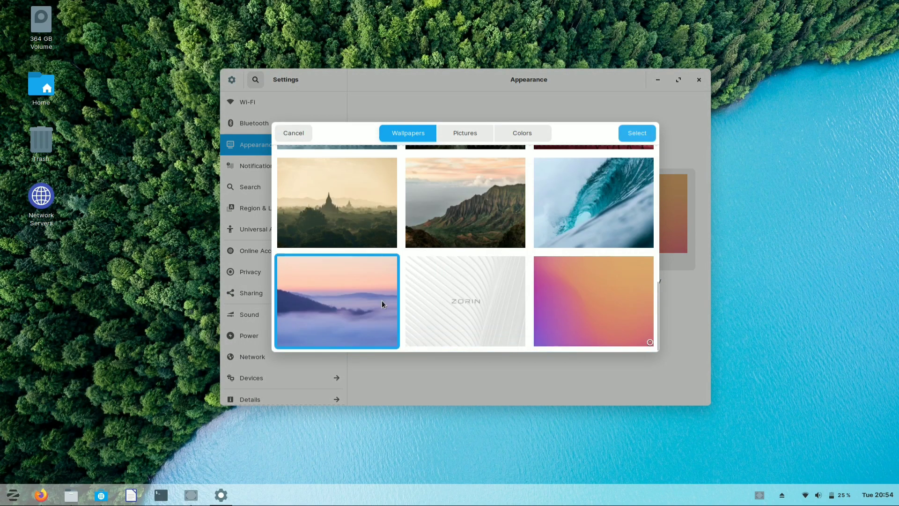
{"action": "left_click", "coordinate": [558, 281]}
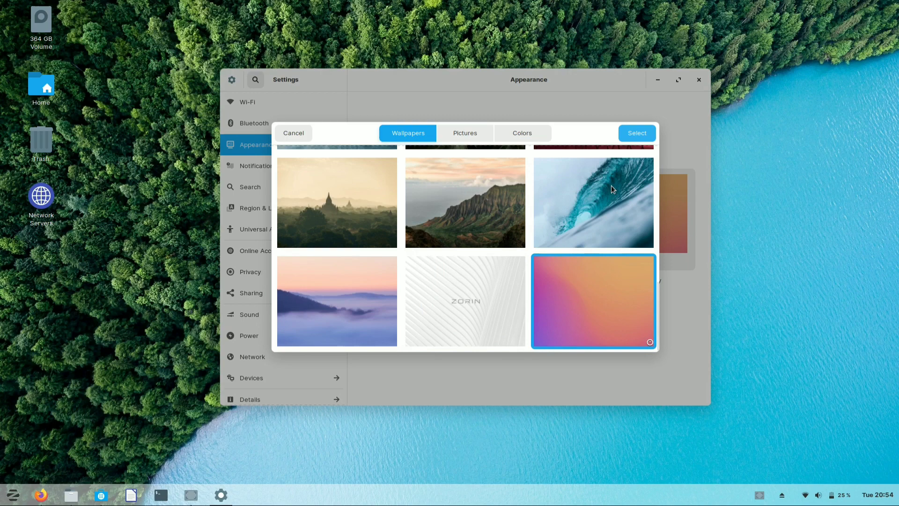
{"action": "left_click", "coordinate": [644, 138]}
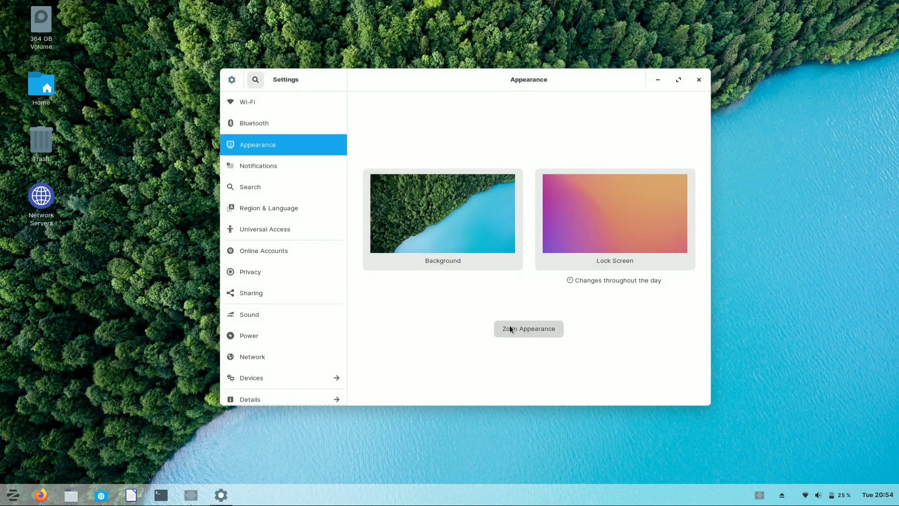
Step: In Zorin Appearance, try the second layout, then pick the third centred app-grid layout
{"action": "left_click", "coordinate": [534, 327]}
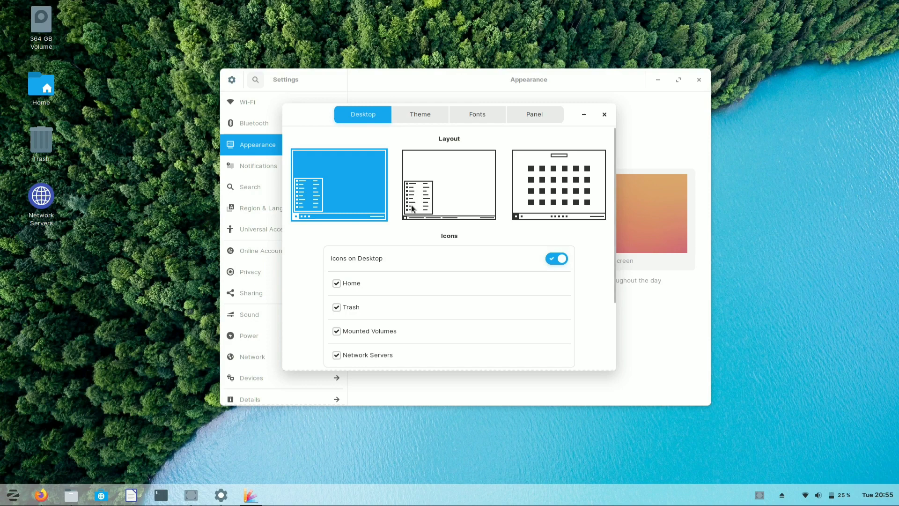
{"action": "left_click", "coordinate": [443, 205]}
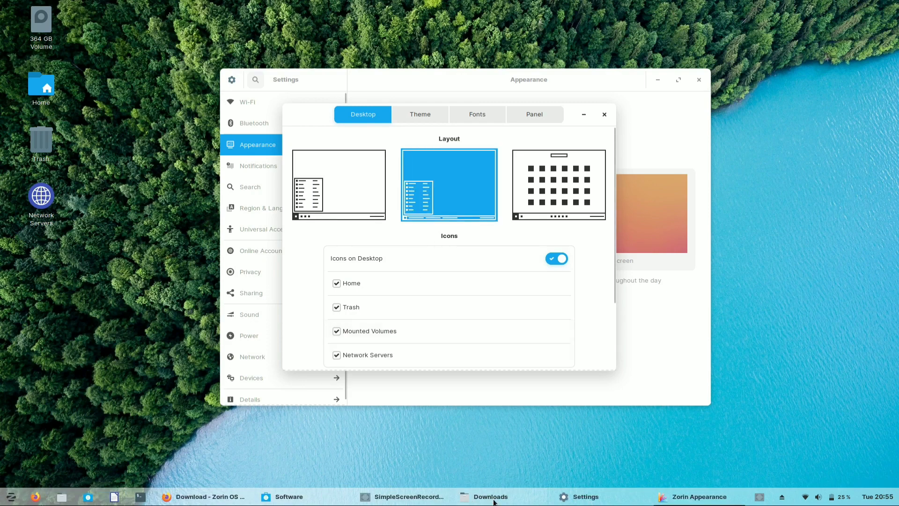
{"action": "left_click", "coordinate": [545, 192]}
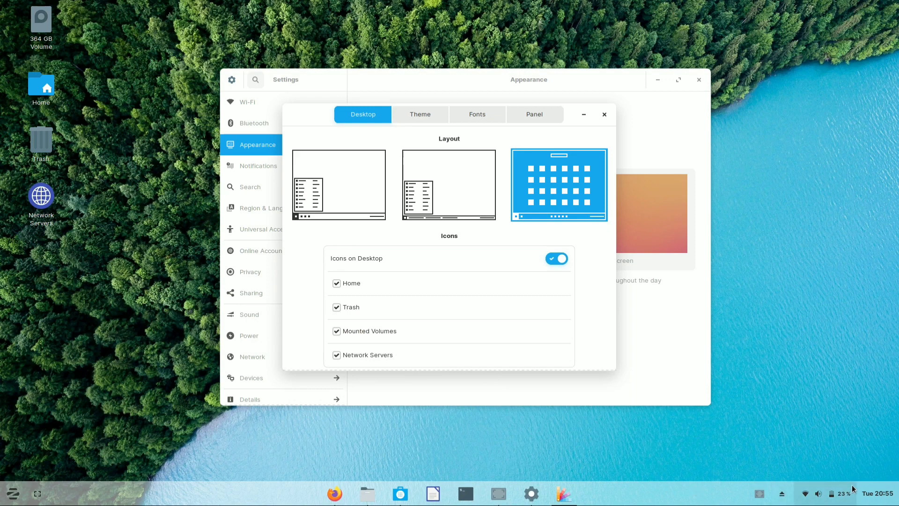
Step: Open the system status panel and the calendar and notifications panel, then close it
{"action": "left_click", "coordinate": [803, 499]}
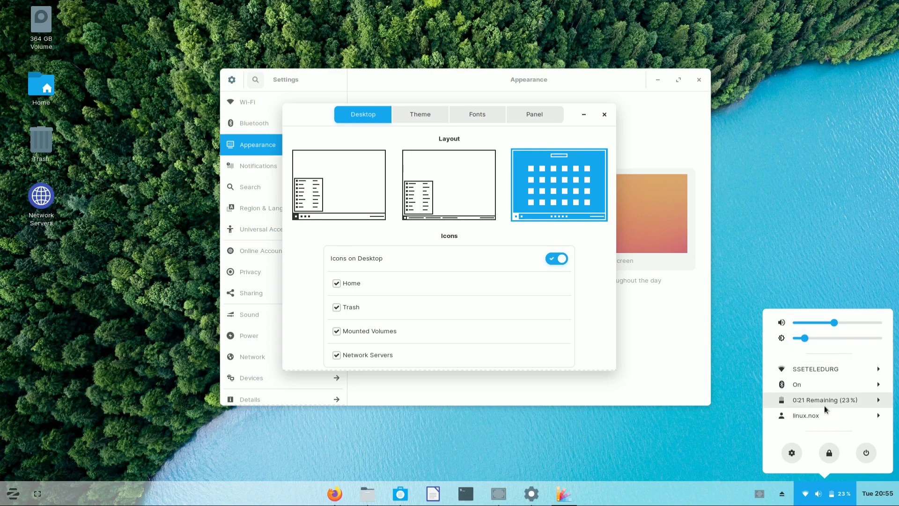
{"action": "left_click", "coordinate": [875, 494]}
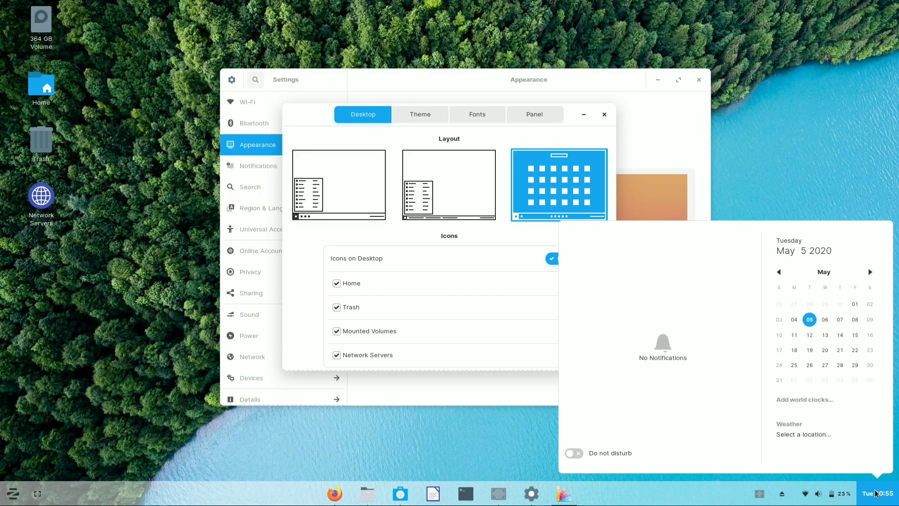
{"action": "left_click", "coordinate": [875, 494]}
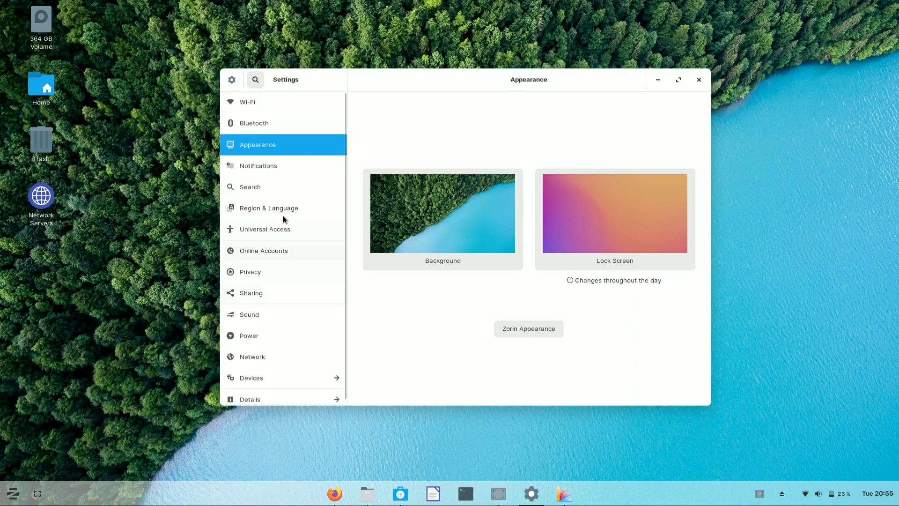
Step: Browse the Notifications, Search, Region & Language, Universal Access and Online Accounts settings
{"action": "left_click", "coordinate": [269, 177]}
{"action": "left_click", "coordinate": [271, 185]}
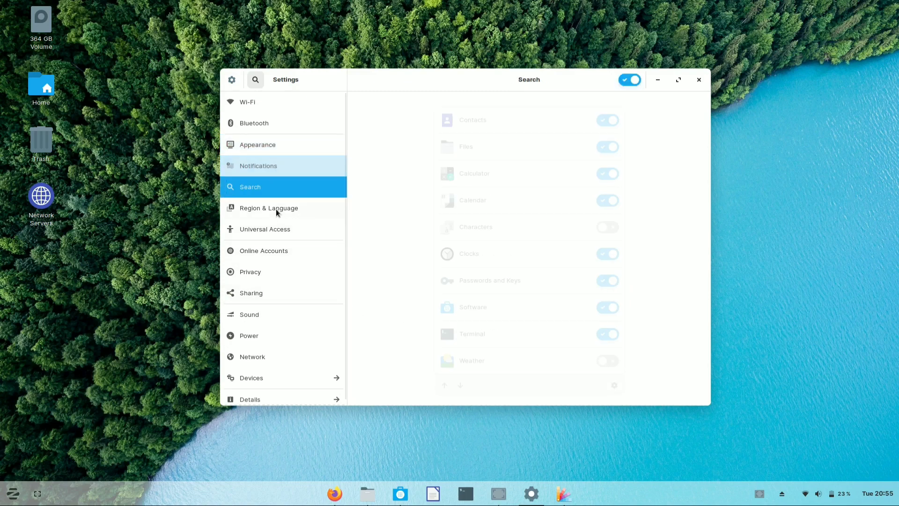
{"action": "left_click", "coordinate": [276, 210]}
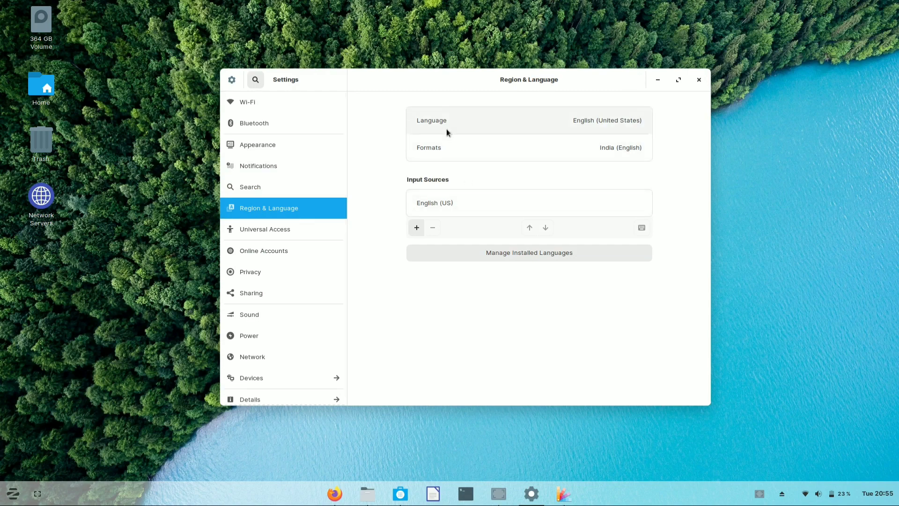
{"action": "left_click", "coordinate": [304, 235]}
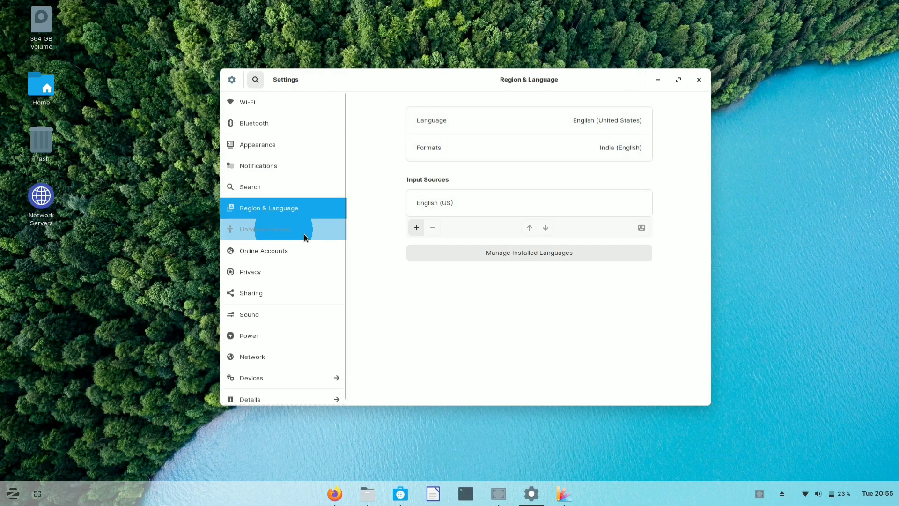
{"action": "left_click", "coordinate": [302, 259]}
Step: Scroll the sidebar and view the Privacy, Sound and Network settings pages
{"action": "scroll", "coordinate": [471, 240], "scroll_direction": "down", "scroll_amount": 2}
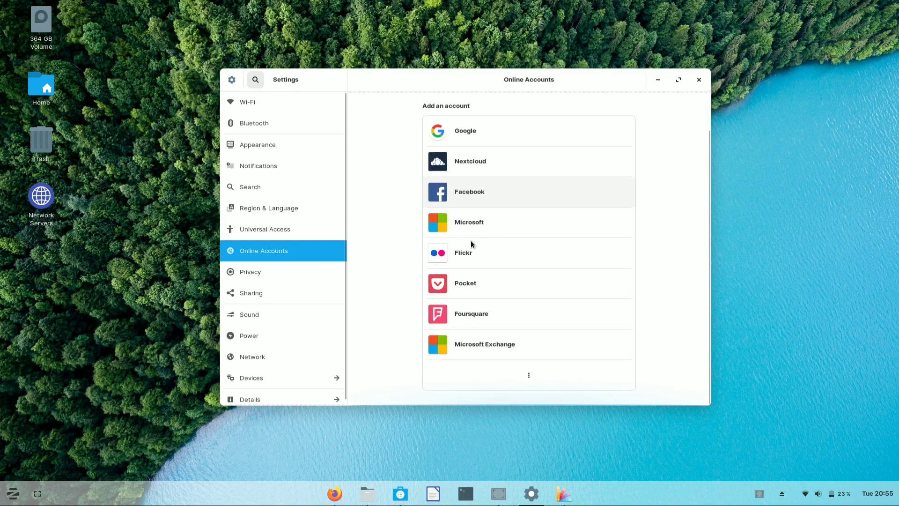
{"action": "scroll", "coordinate": [470, 240], "scroll_direction": "up", "scroll_amount": 2}
{"action": "scroll", "coordinate": [471, 240], "scroll_direction": "down", "scroll_amount": 2}
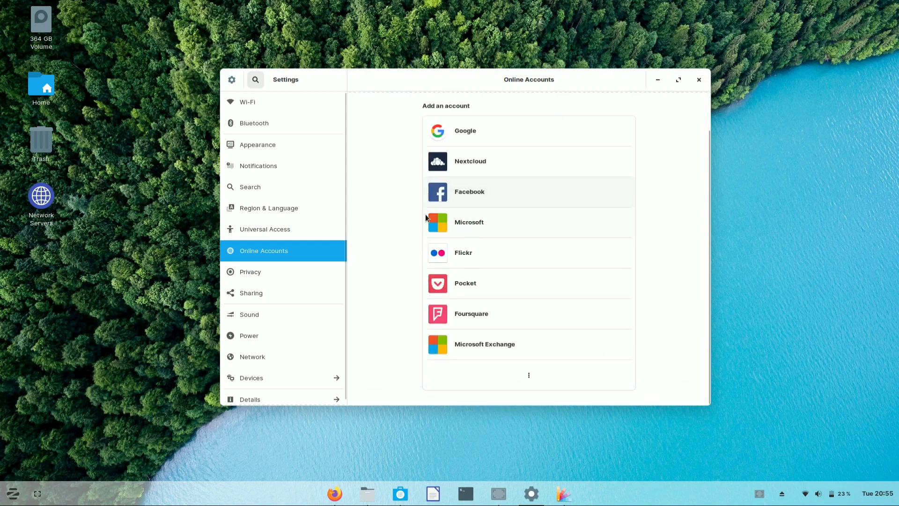
{"action": "left_click", "coordinate": [276, 275]}
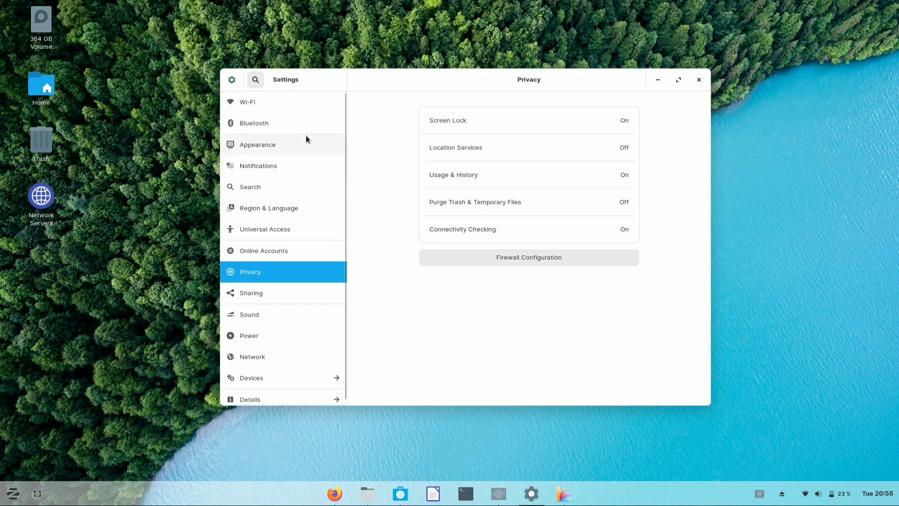
{"action": "left_click", "coordinate": [263, 315]}
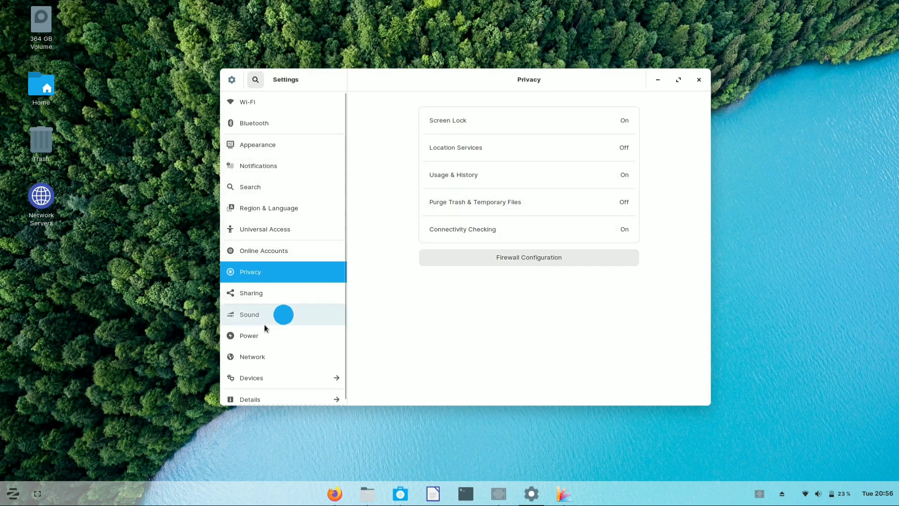
{"action": "left_click", "coordinate": [271, 355]}
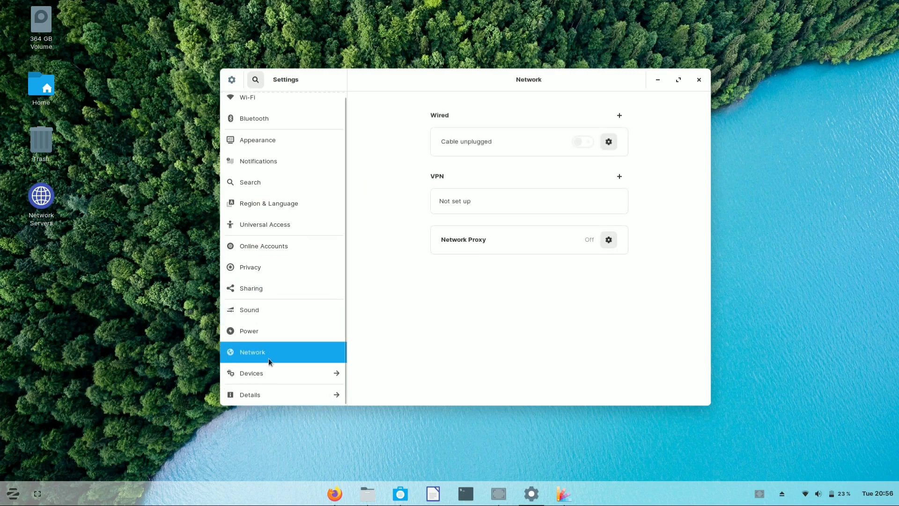
Step: In Devices, check the display refresh rate options, keeping 60.10 Hz
{"action": "left_click", "coordinate": [257, 377]}
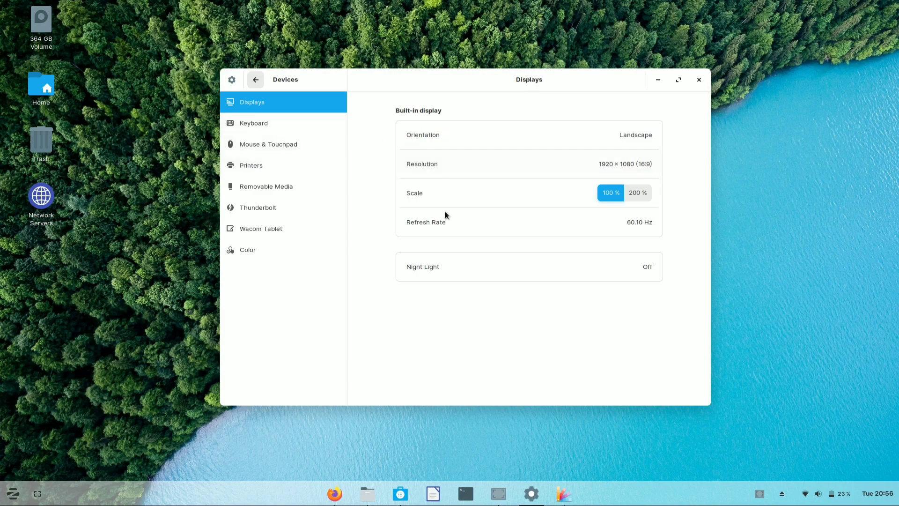
{"action": "left_click", "coordinate": [453, 226]}
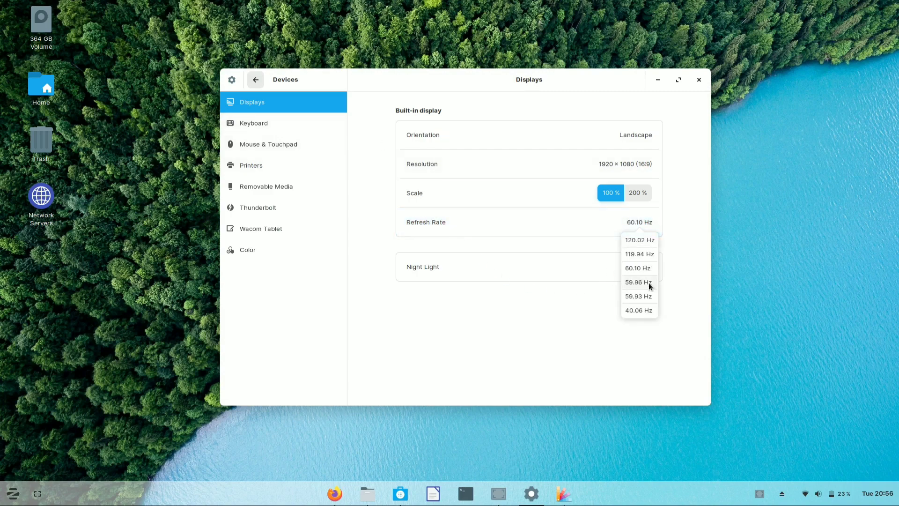
{"action": "left_click", "coordinate": [643, 322]}
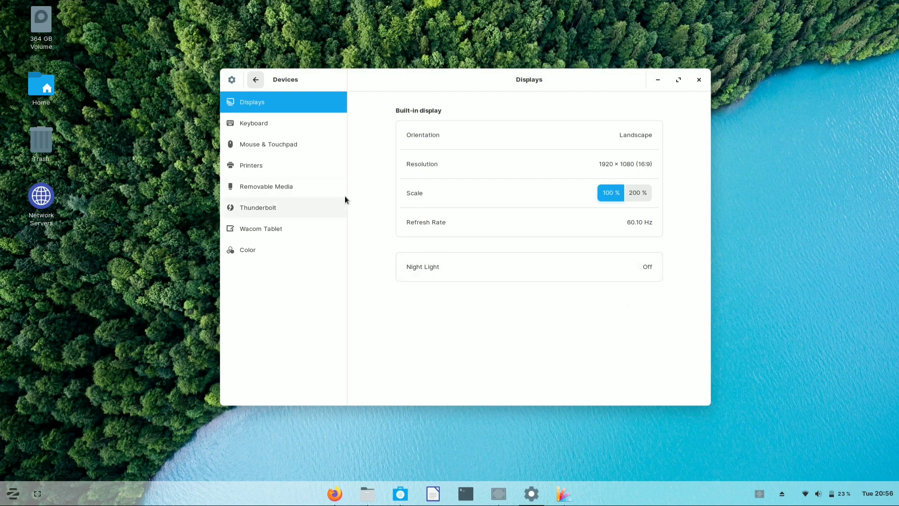
Step: View the Mouse & Touchpad page and scroll through the Keyboard shortcuts
{"action": "left_click", "coordinate": [278, 146]}
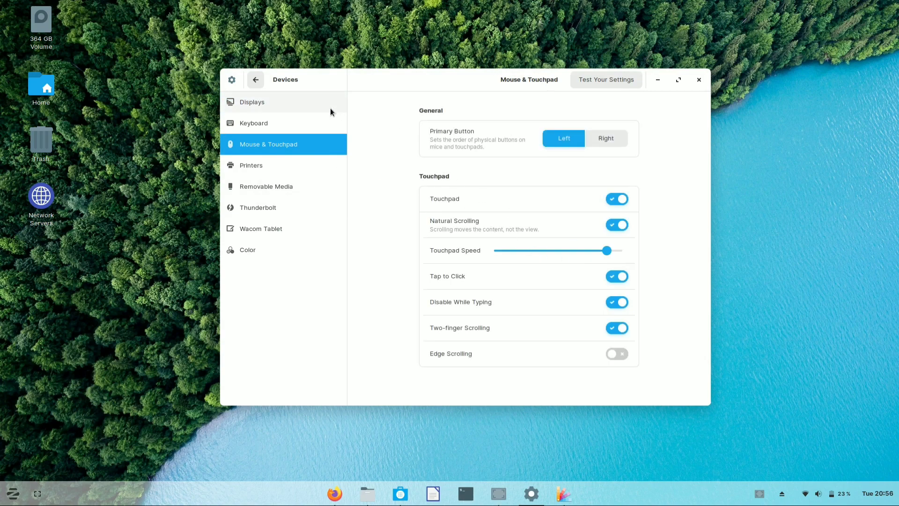
{"action": "left_click", "coordinate": [327, 121]}
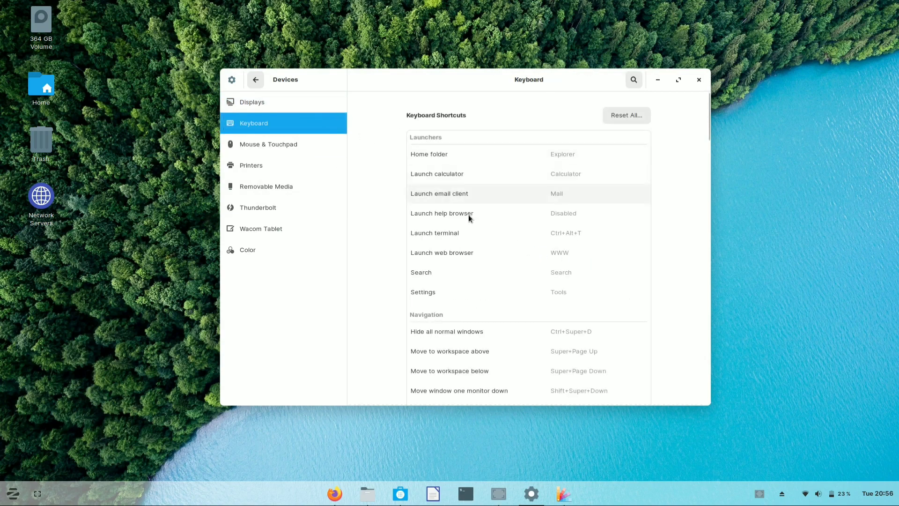
{"action": "scroll", "coordinate": [473, 220], "scroll_direction": "down", "scroll_amount": 15}
{"action": "scroll", "coordinate": [486, 265], "scroll_direction": "down", "scroll_amount": 20}
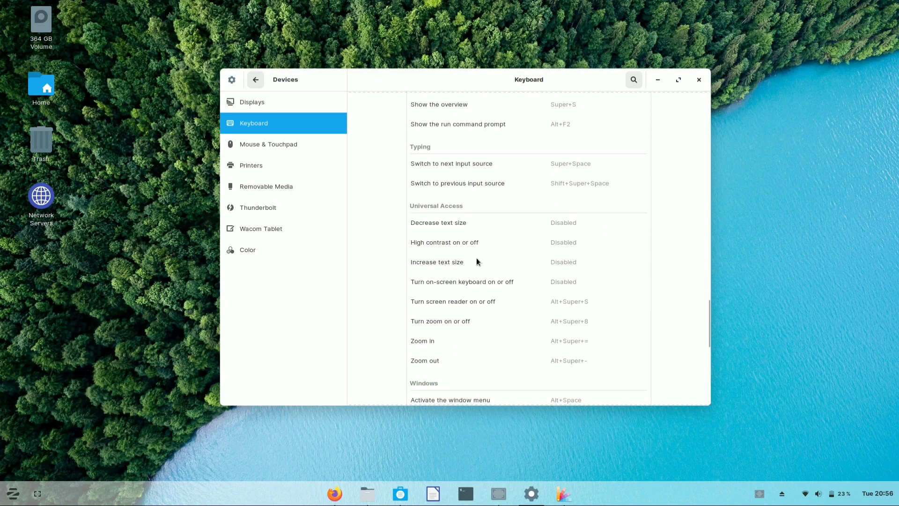
Step: Check the Removable Media, Thunderbolt, Wacom Tablet and Color pages, ending on Thunderbolt
{"action": "left_click", "coordinate": [260, 185]}
{"action": "left_click", "coordinate": [288, 209]}
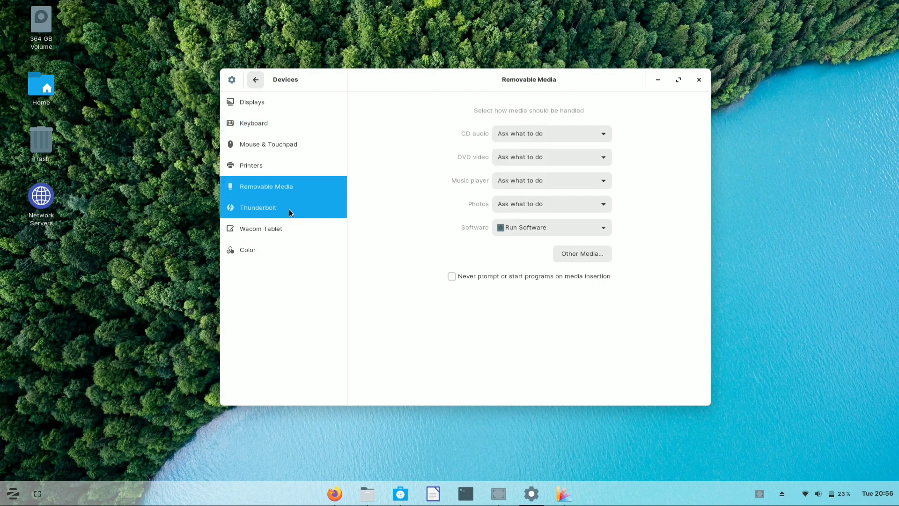
{"action": "left_click", "coordinate": [288, 227]}
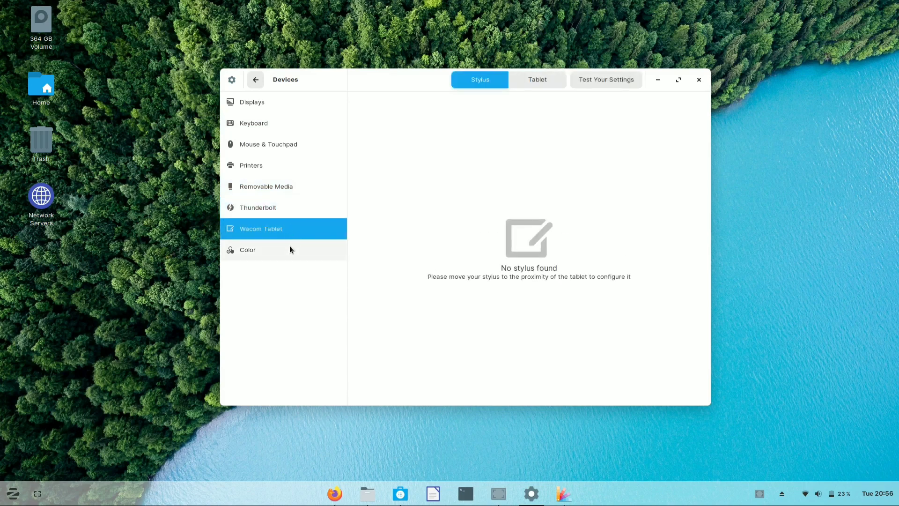
{"action": "left_click", "coordinate": [289, 249]}
{"action": "left_click", "coordinate": [291, 211]}
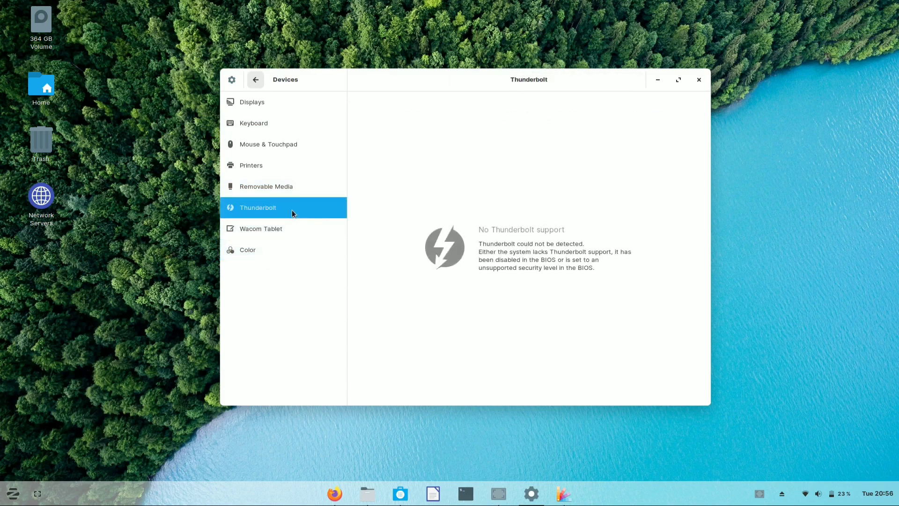
Step: Open Details > About for Zorin OS 15.2, run Check for updates, and close the updater
{"action": "left_click", "coordinate": [257, 79]}
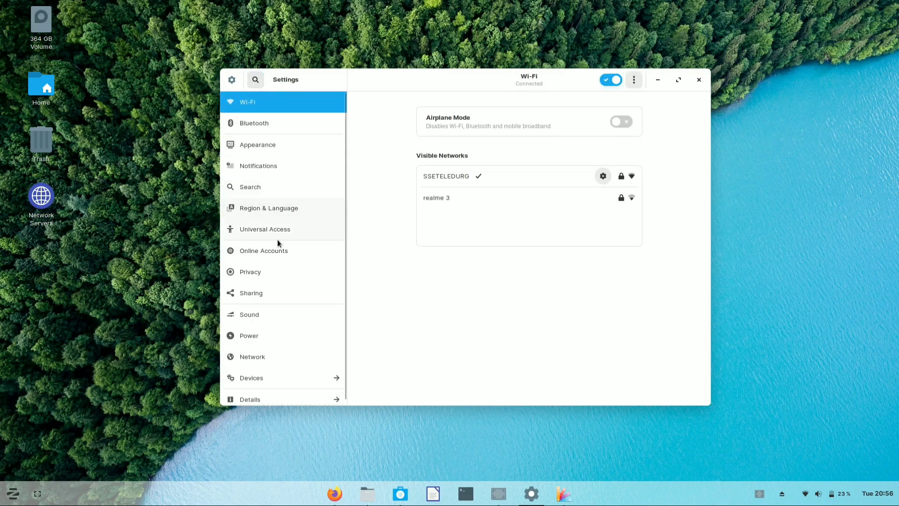
{"action": "scroll", "coordinate": [272, 333], "scroll_direction": "down", "scroll_amount": 1}
{"action": "left_click", "coordinate": [266, 391]}
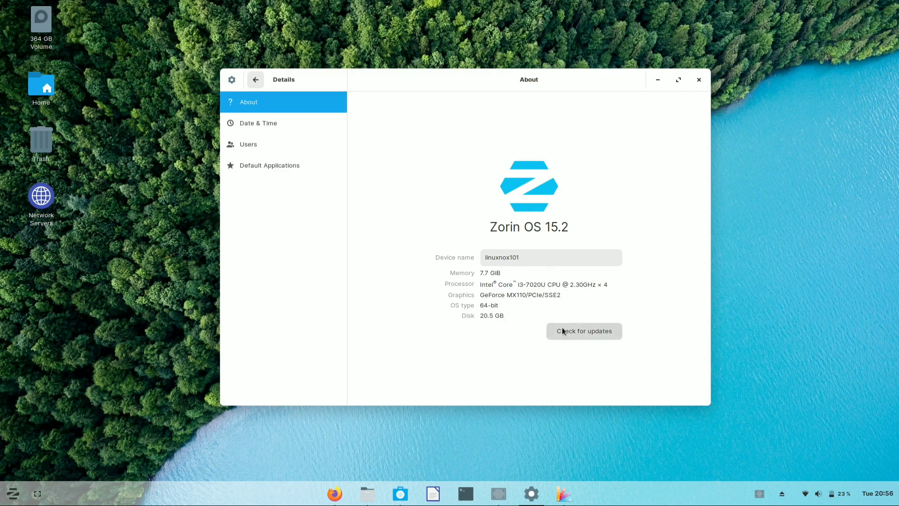
{"action": "left_click", "coordinate": [570, 336]}
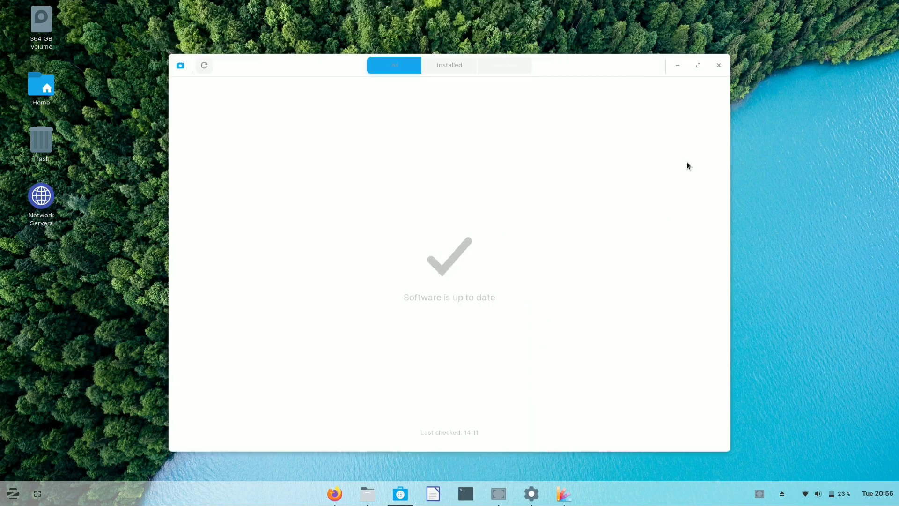
{"action": "left_click", "coordinate": [717, 67]}
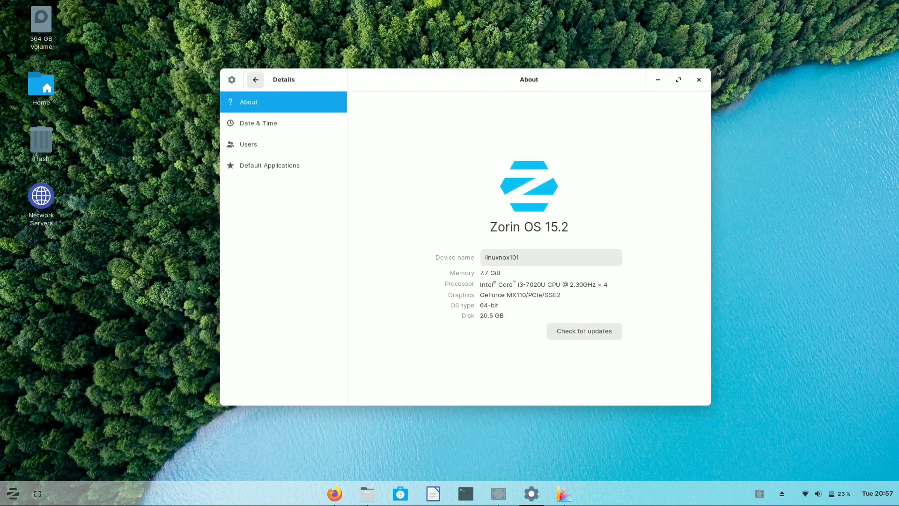
Step: Close Settings, browse Zorin Appearance's Panel and Fonts tabs, and try dark then light background style
{"action": "left_click", "coordinate": [695, 82]}
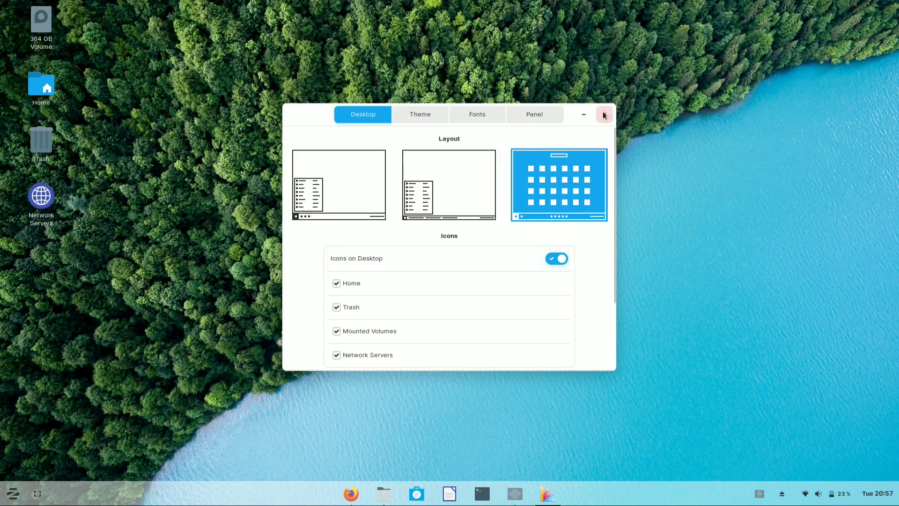
{"action": "left_click", "coordinate": [516, 114]}
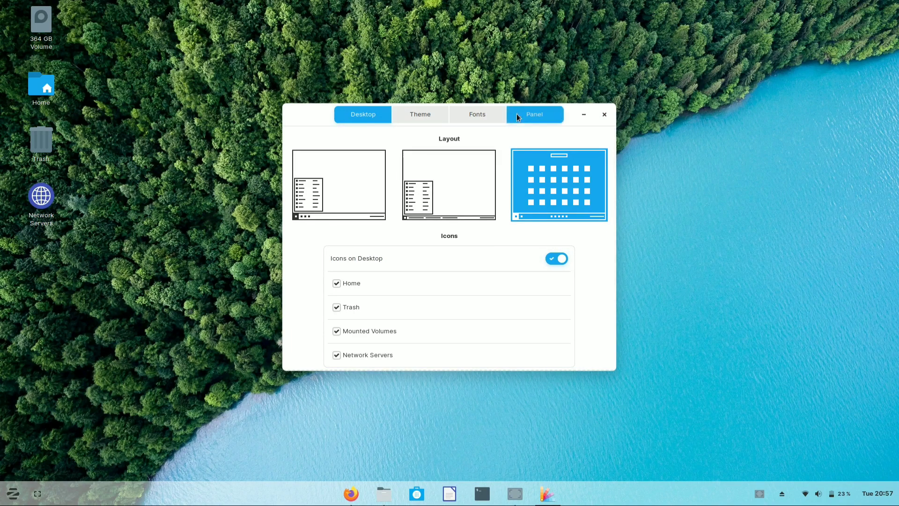
{"action": "left_click", "coordinate": [479, 118]}
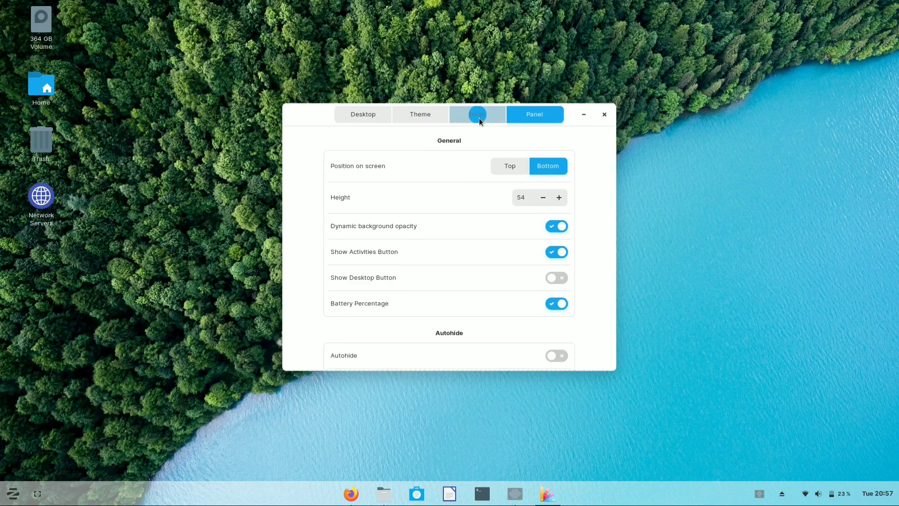
{"action": "left_click", "coordinate": [425, 114]}
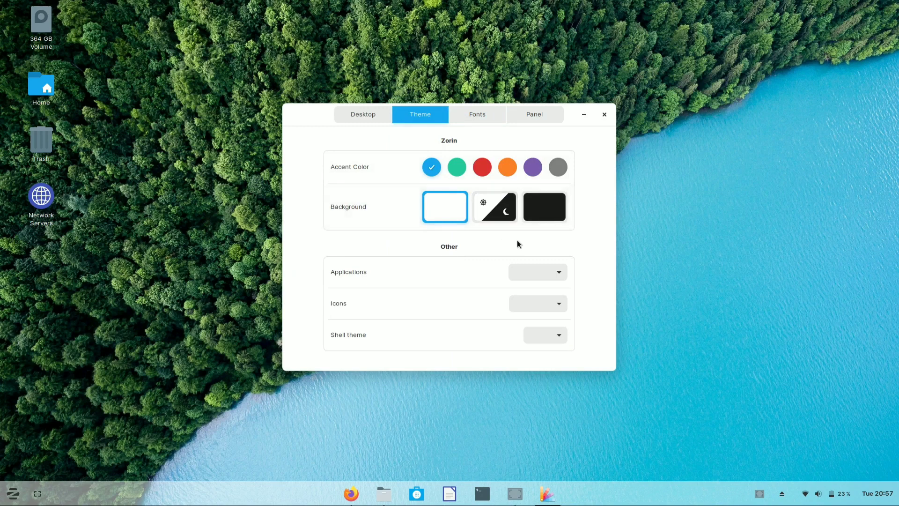
{"action": "left_click", "coordinate": [548, 211]}
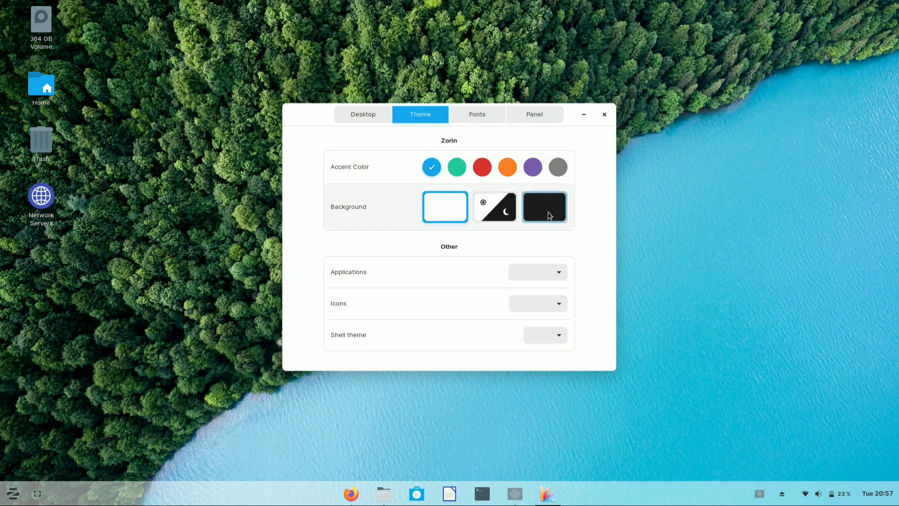
{"action": "left_click", "coordinate": [454, 216]}
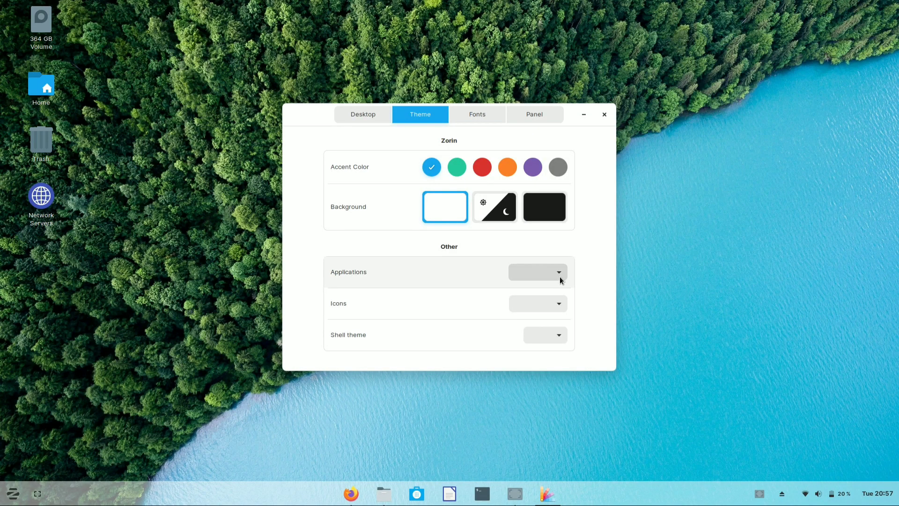
Step: Set the Applications theme to Adwaita after trying Adwaita-dark, and Icons to Zorin-95
{"action": "left_click", "coordinate": [560, 277]}
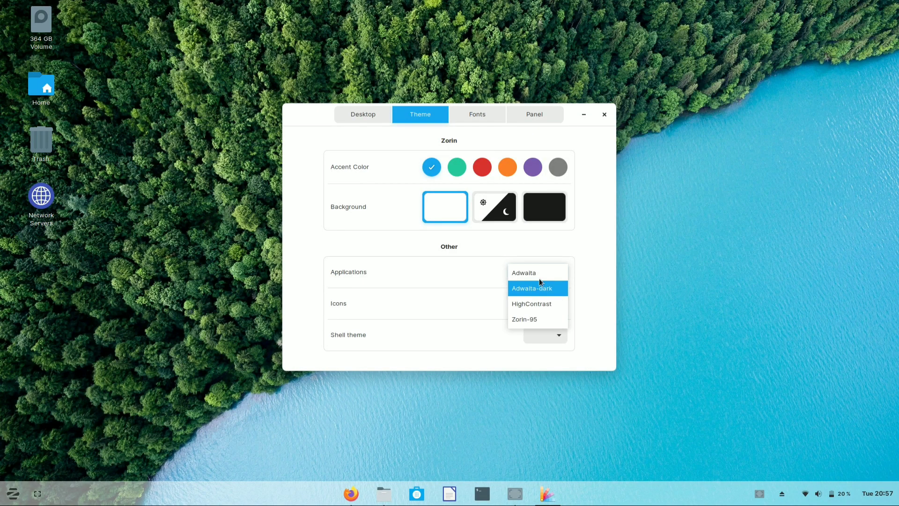
{"action": "left_click", "coordinate": [538, 272]}
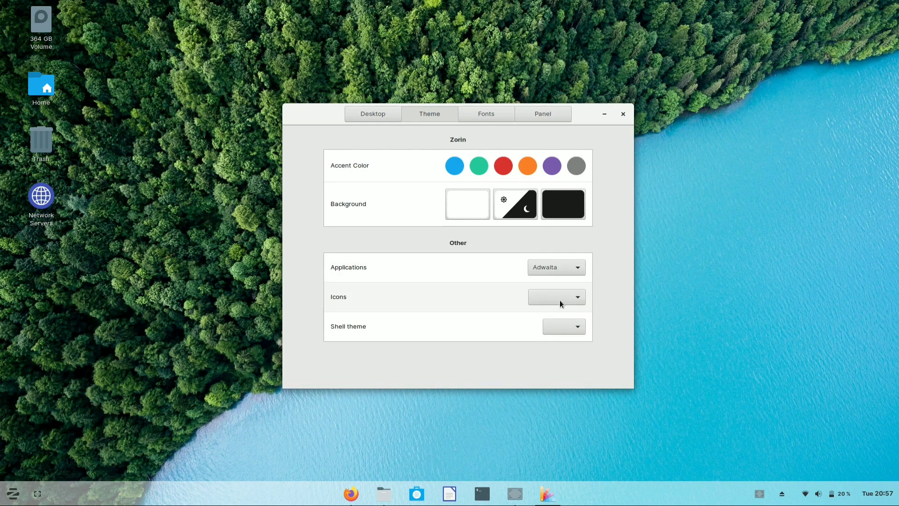
{"action": "left_click", "coordinate": [577, 271]}
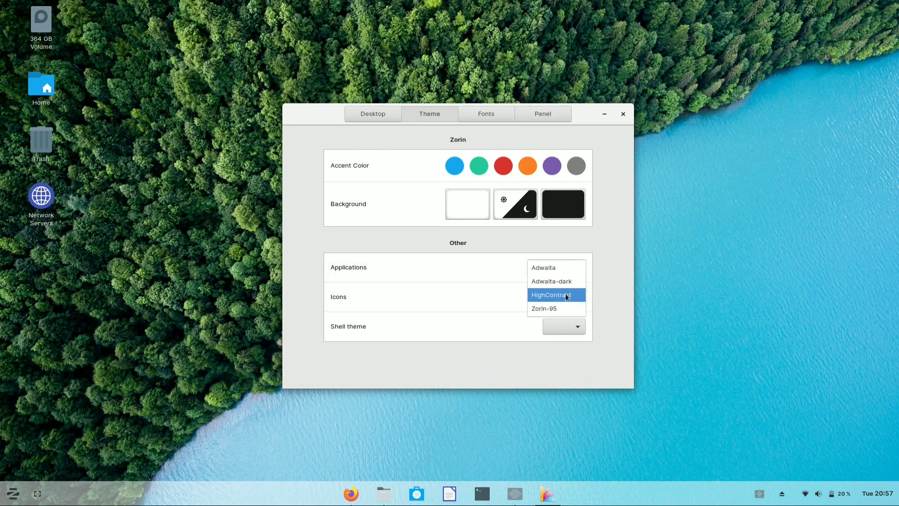
{"action": "left_click", "coordinate": [563, 281]}
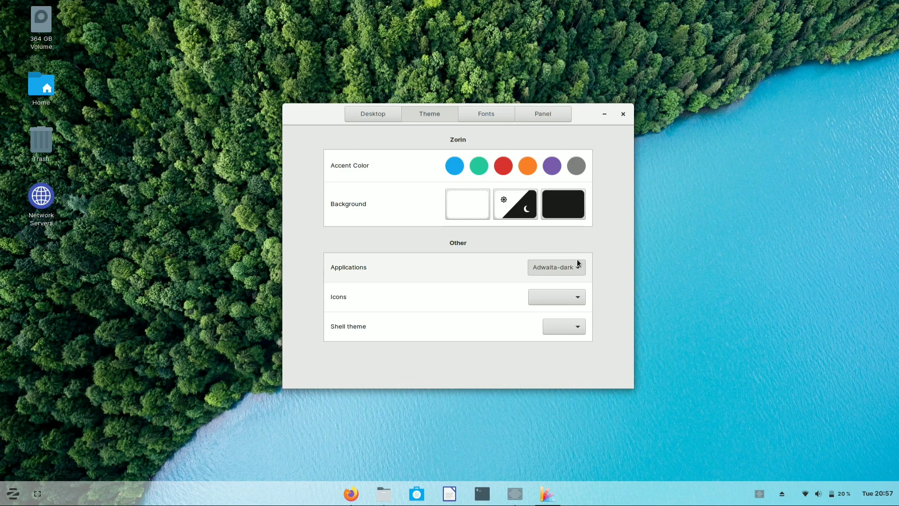
{"action": "left_click", "coordinate": [578, 265]}
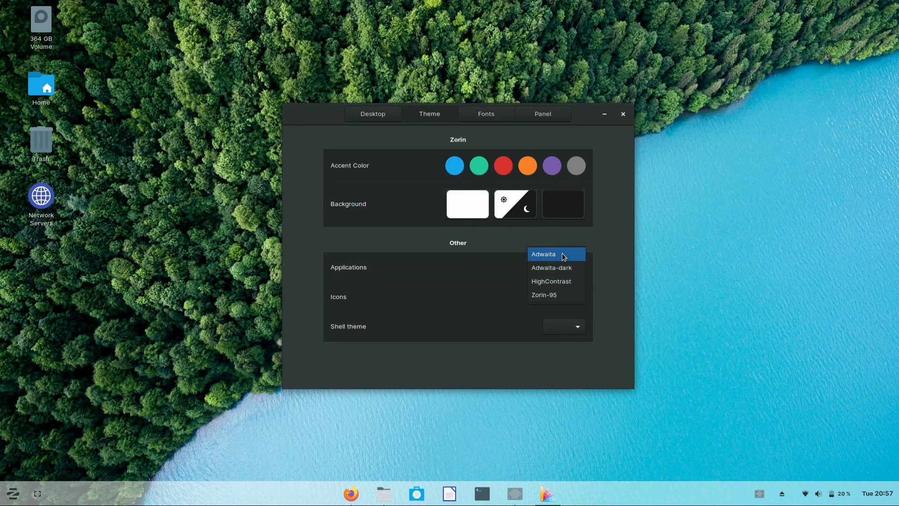
{"action": "left_click", "coordinate": [563, 256]}
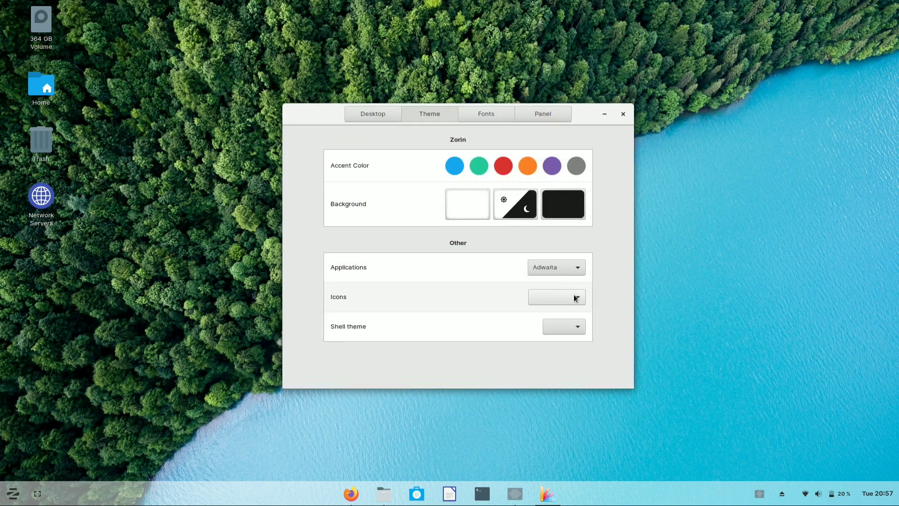
{"action": "left_click", "coordinate": [577, 299]}
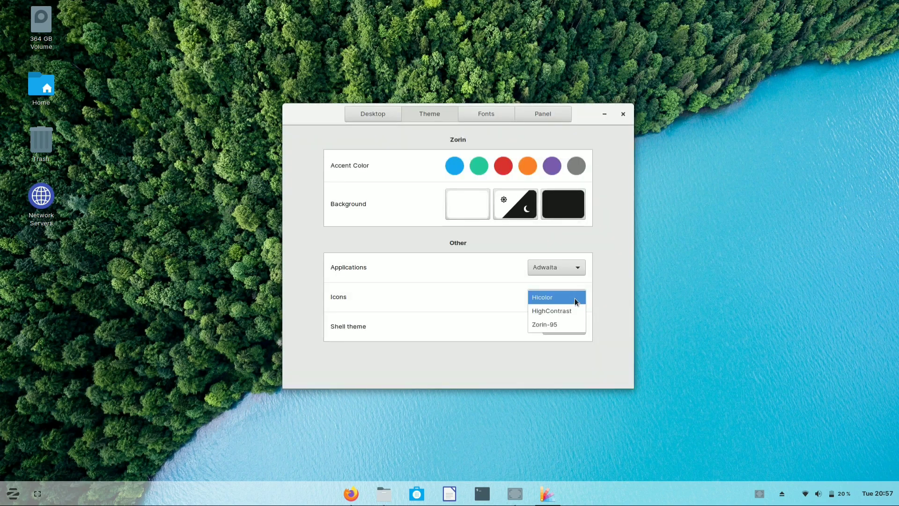
{"action": "left_click", "coordinate": [567, 328]}
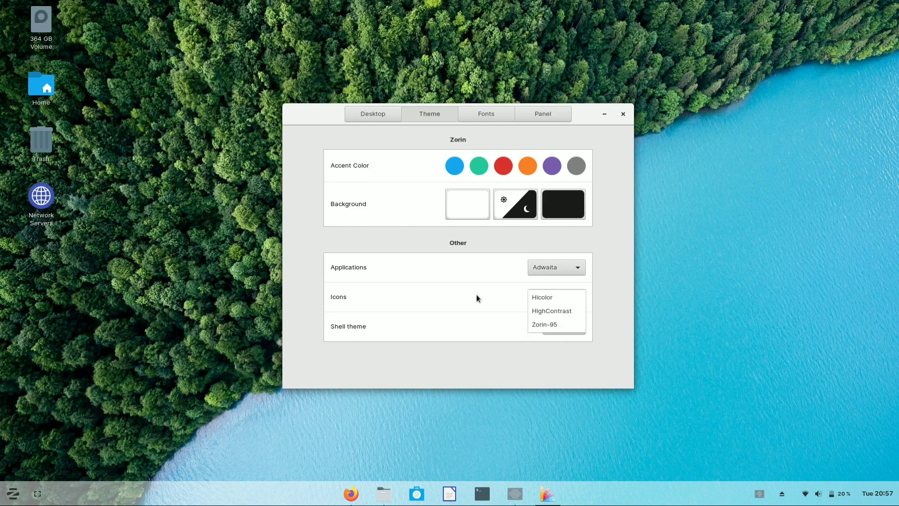
Step: Close Zorin Appearance, then open LibreOffice Writer's blank Untitled 1 document and close it
{"action": "left_click", "coordinate": [621, 115]}
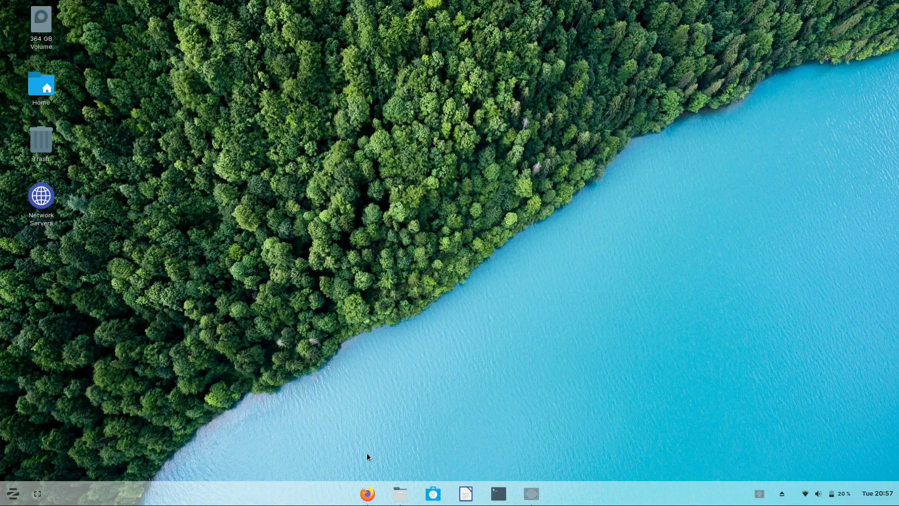
{"action": "left_click", "coordinate": [465, 496]}
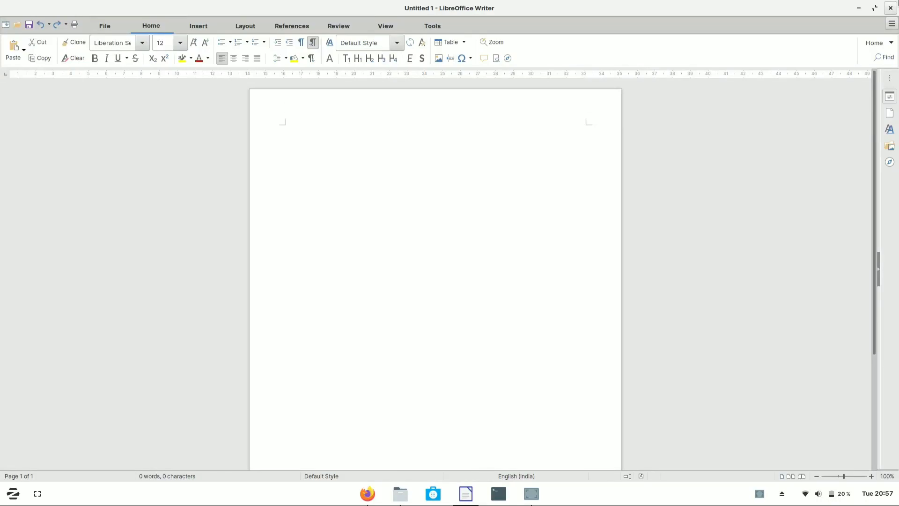
{"action": "left_click", "coordinate": [891, 8]}
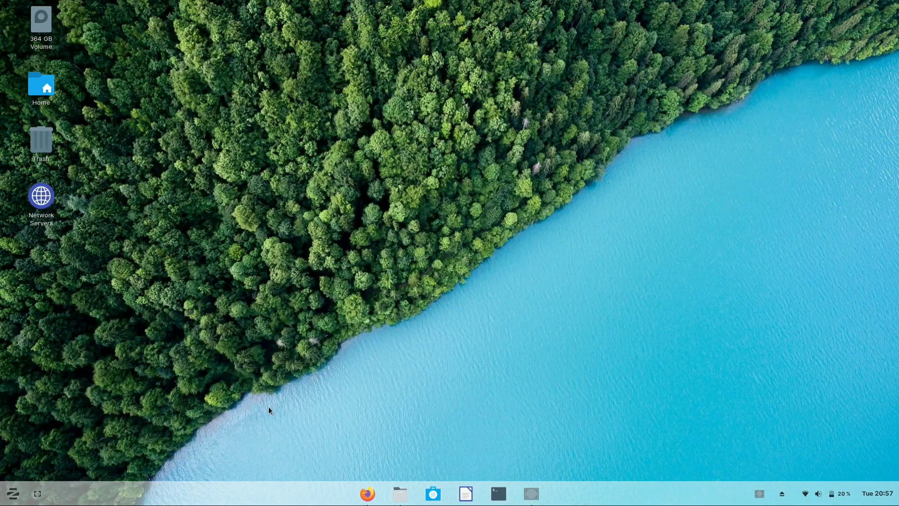
{"action": "left_click", "coordinate": [11, 493]}
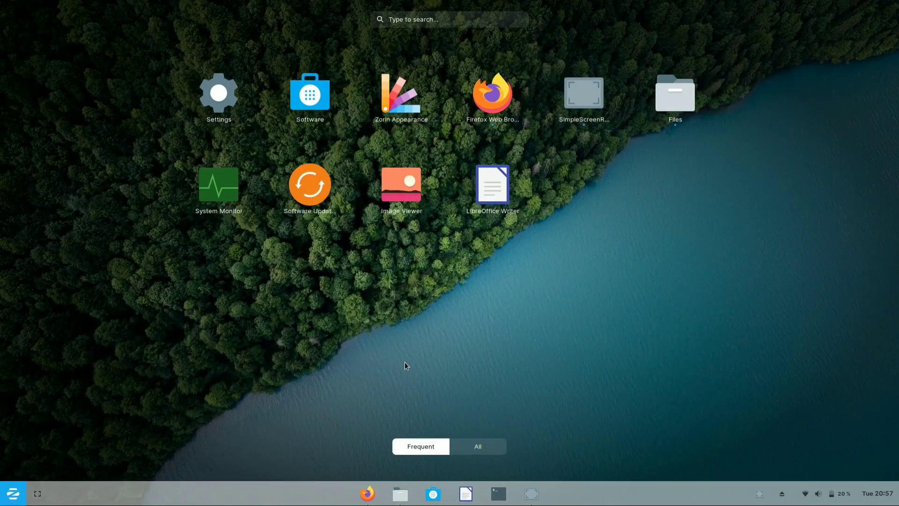
{"action": "left_click", "coordinate": [476, 448]}
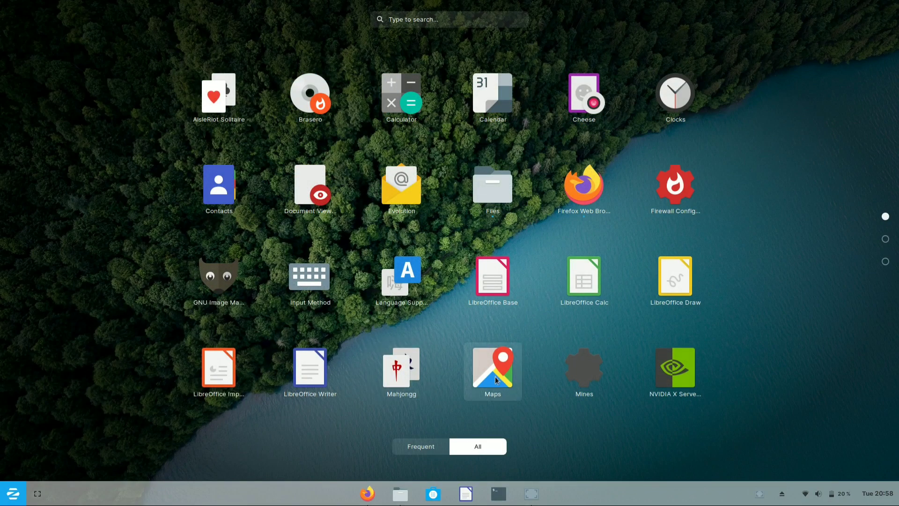
{"action": "scroll", "coordinate": [476, 431], "scroll_direction": "down", "scroll_amount": 2}
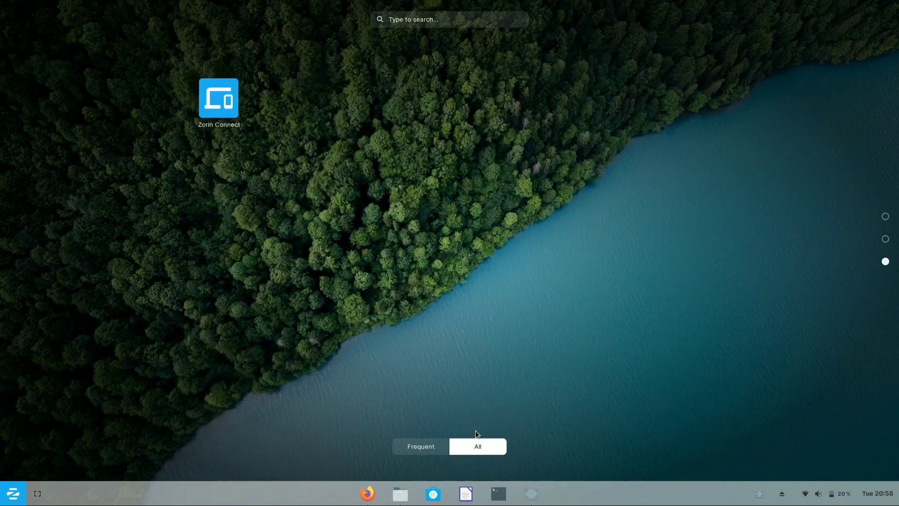
{"action": "scroll", "coordinate": [475, 431], "scroll_direction": "up", "scroll_amount": 2}
{"action": "scroll", "coordinate": [475, 432], "scroll_direction": "down", "scroll_amount": 2}
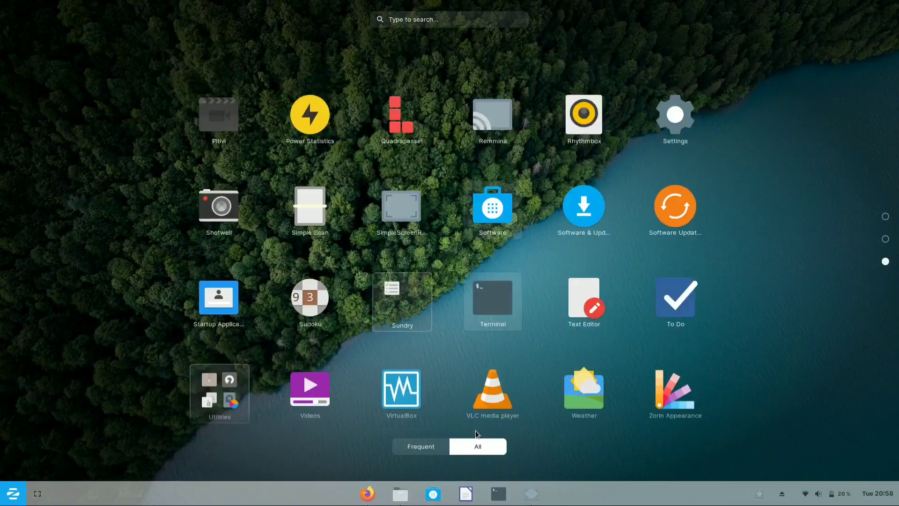
{"action": "left_click", "coordinate": [406, 20]}
{"action": "type", "text": "virtu"}
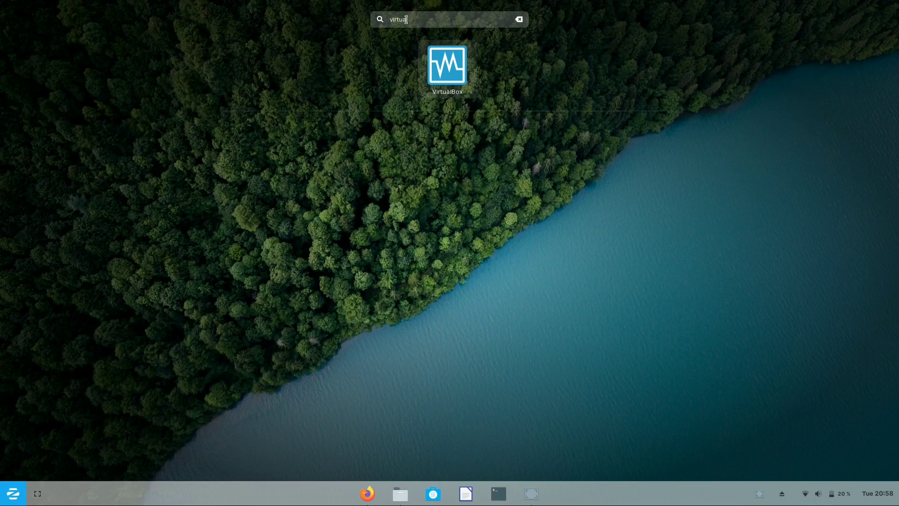
{"action": "type", "text": "al"}
{"action": "left_click", "coordinate": [519, 18]}
{"action": "type", "text": "vl"}
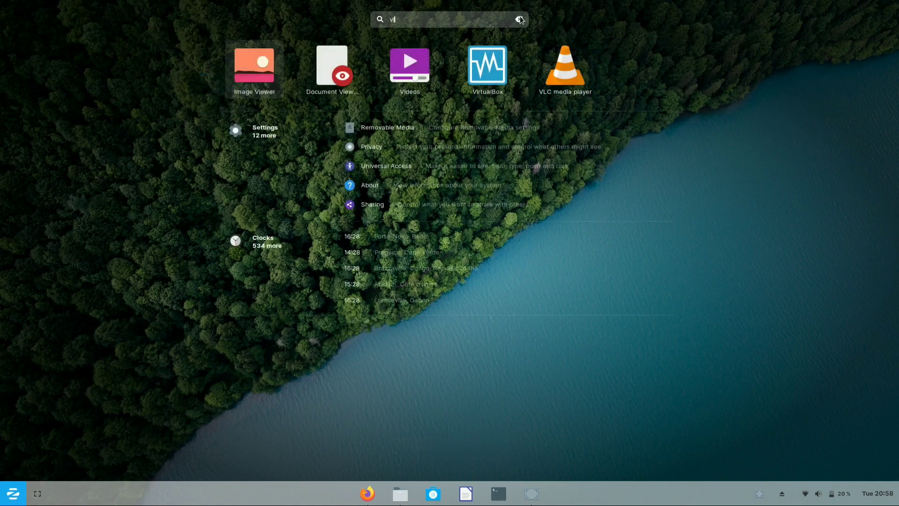
{"action": "type", "text": "c"}
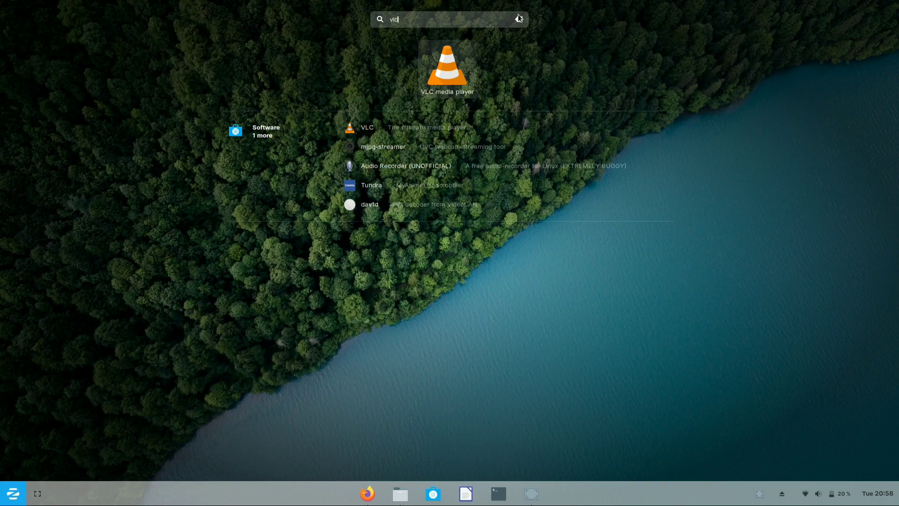
{"action": "left_click", "coordinate": [519, 19]}
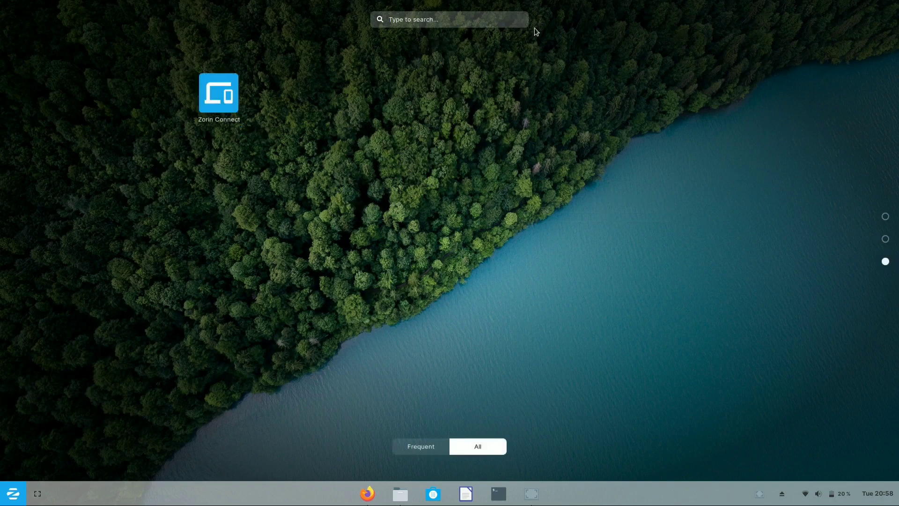
{"action": "scroll", "coordinate": [541, 81], "scroll_direction": "up", "scroll_amount": 2}
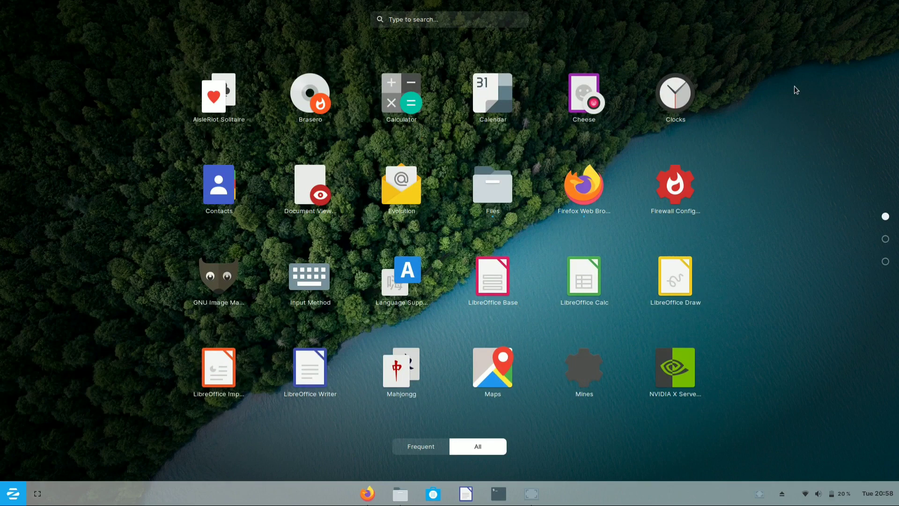
{"action": "left_click", "coordinate": [5, 494]}
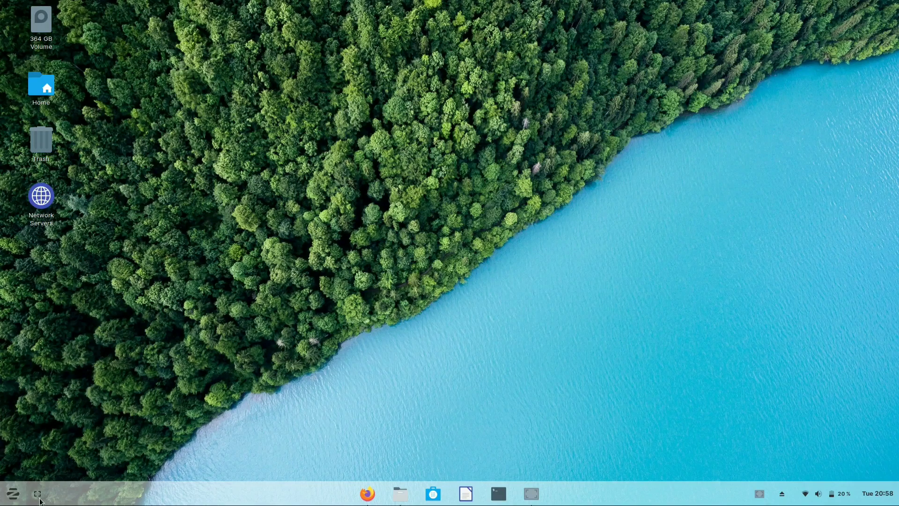
Step: Bring Firefox back via Activities, view the Lite, Education and Core sections, then minimize it
{"action": "left_click", "coordinate": [37, 494]}
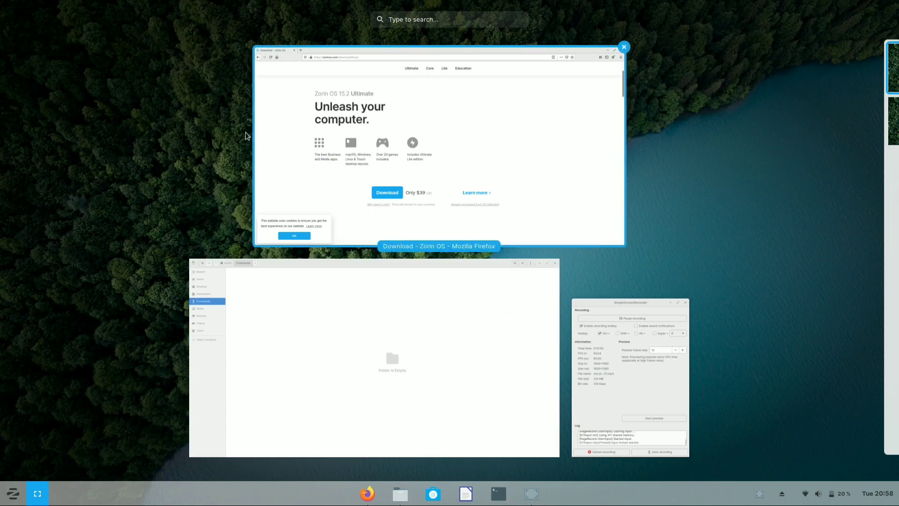
{"action": "left_click", "coordinate": [331, 215]}
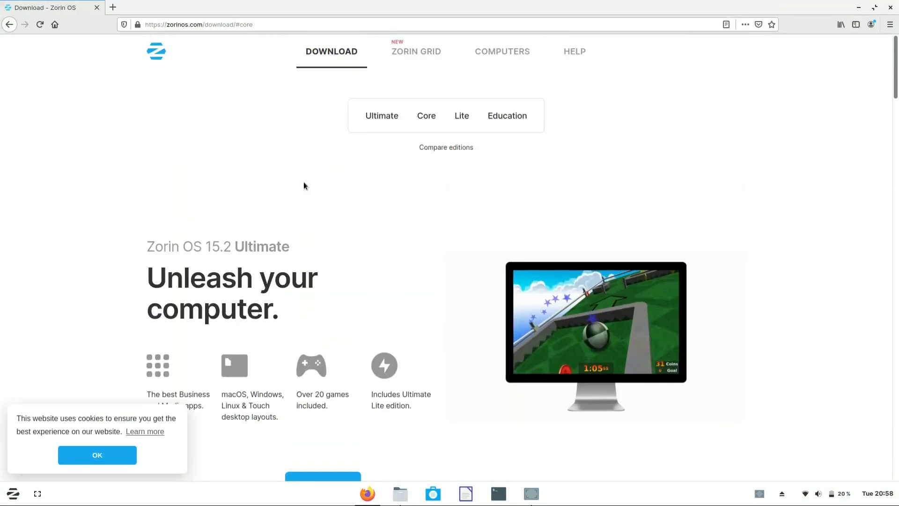
{"action": "left_click", "coordinate": [469, 124]}
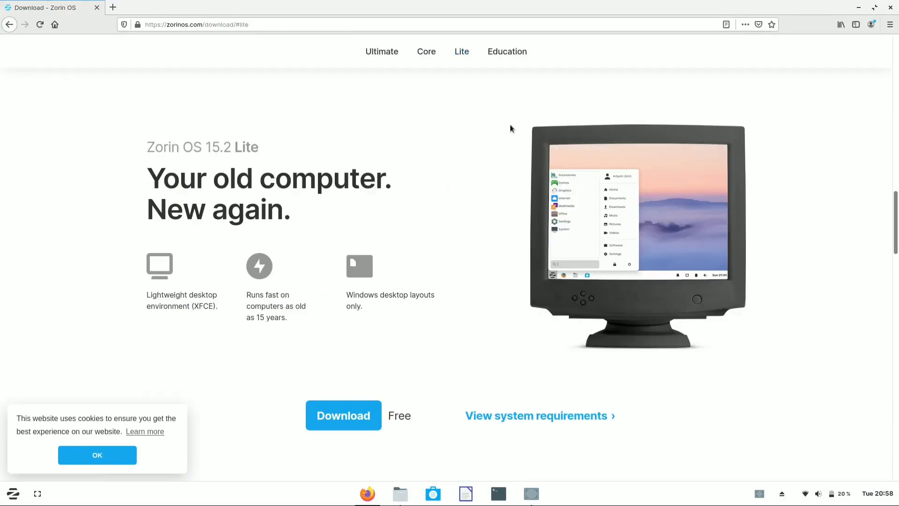
{"action": "left_click", "coordinate": [510, 52]}
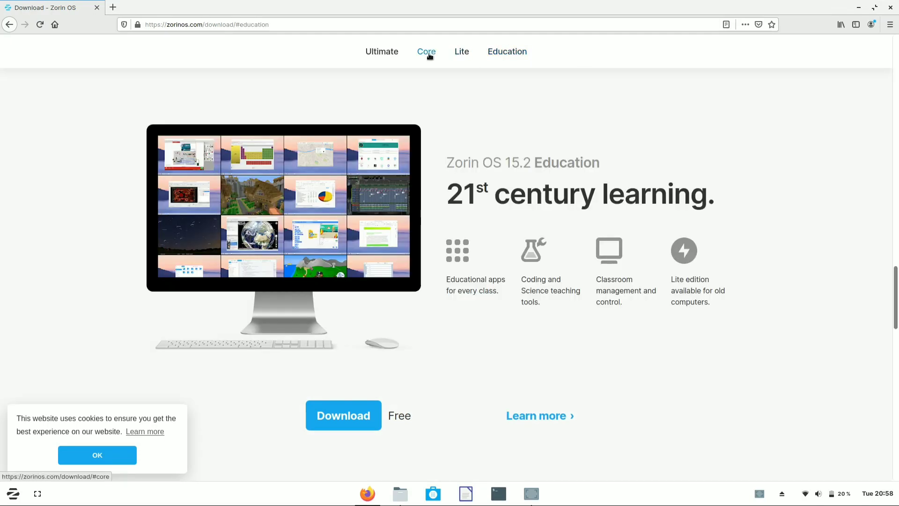
{"action": "left_click", "coordinate": [429, 57]}
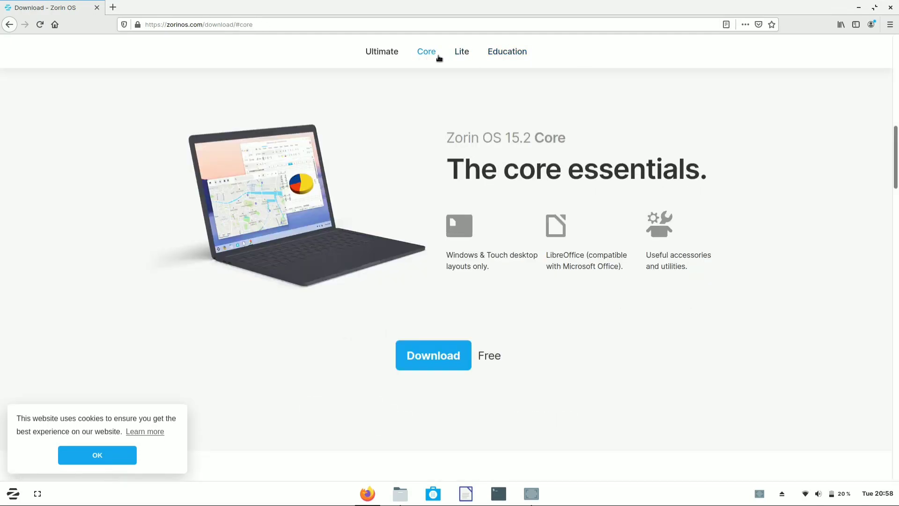
{"action": "left_click", "coordinate": [494, 56]}
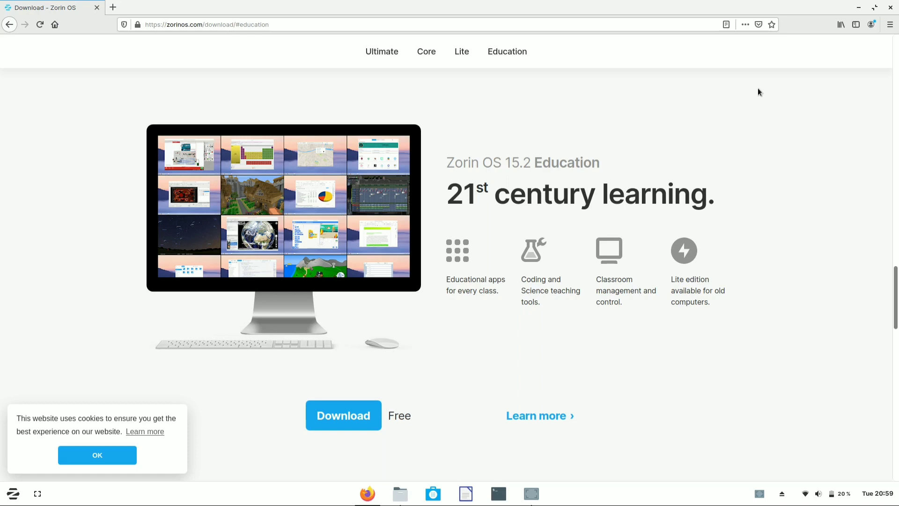
{"action": "left_click", "coordinate": [860, 8]}
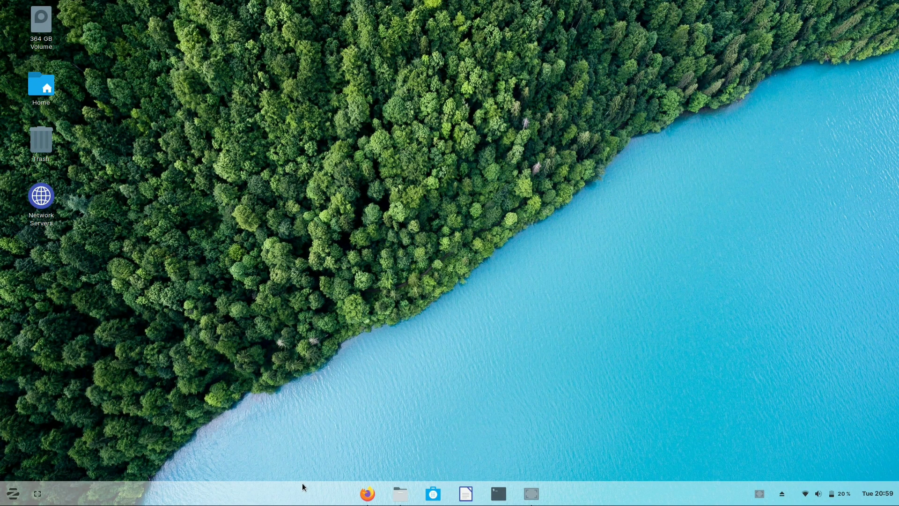
Step: Restore the SimpleScreenRecorder window from the taskbar, showing 0:11:32 and 131 MB recorded at 1920×1080
{"action": "mouse_move", "coordinate": [368, 491]}
{"action": "mouse_move", "coordinate": [395, 499]}
{"action": "left_click", "coordinate": [533, 499]}
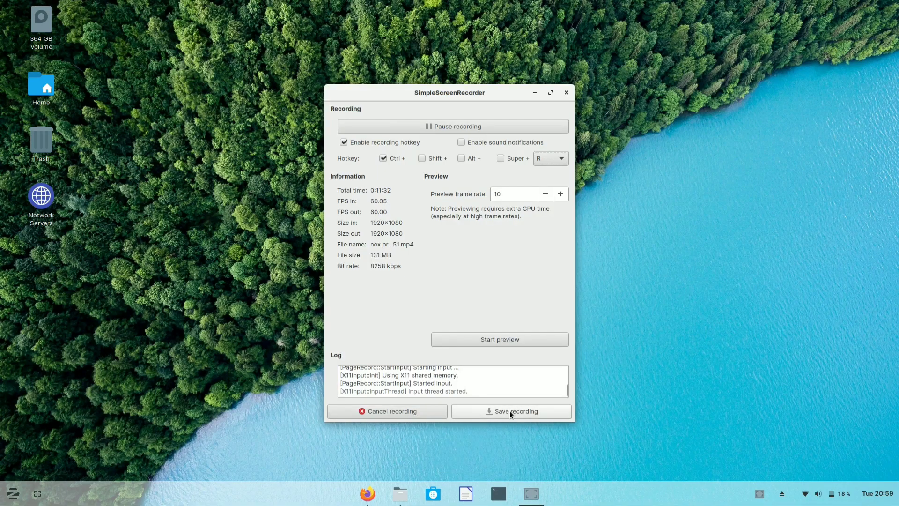